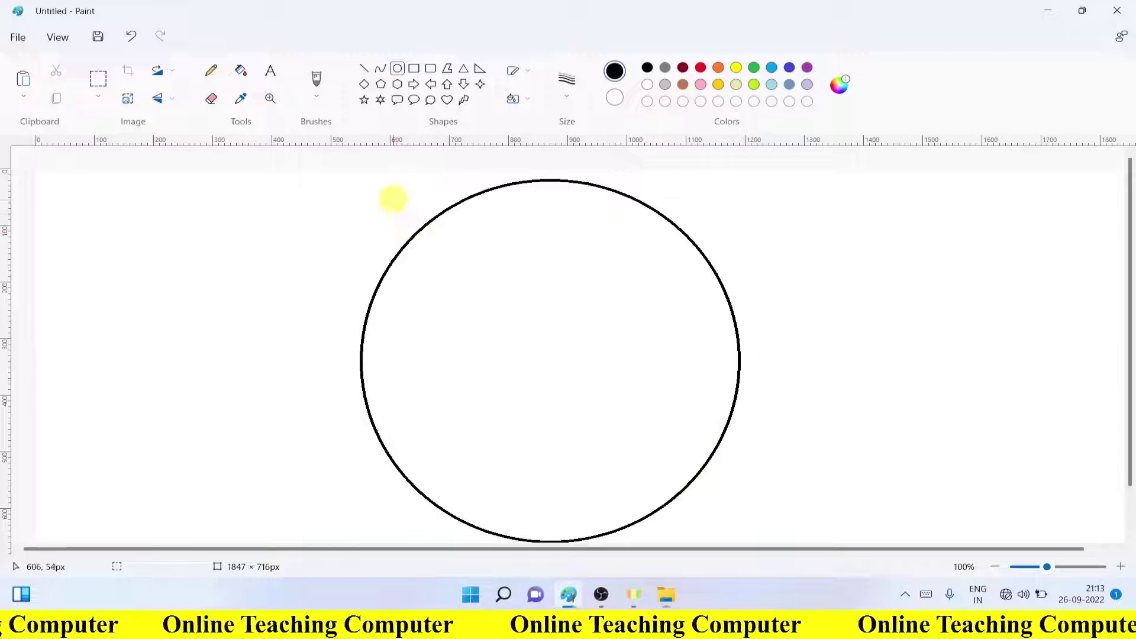
# Draw a second circle just inside the existing one and stretch it to about 601 × 596 px, leaving a narrow ring.
pyautogui.moveTo(388, 197)
pyautogui.mouseDown()
pyautogui.moveTo(647, 423)
pyautogui.moveTo(707, 528)
pyautogui.mouseUp()
pyautogui.moveTo(708, 361); pyautogui.dragTo(723, 360)
pyautogui.moveTo(556, 197); pyautogui.dragTo(556, 191)
pyautogui.moveTo(390, 361); pyautogui.dragTo(373, 360)
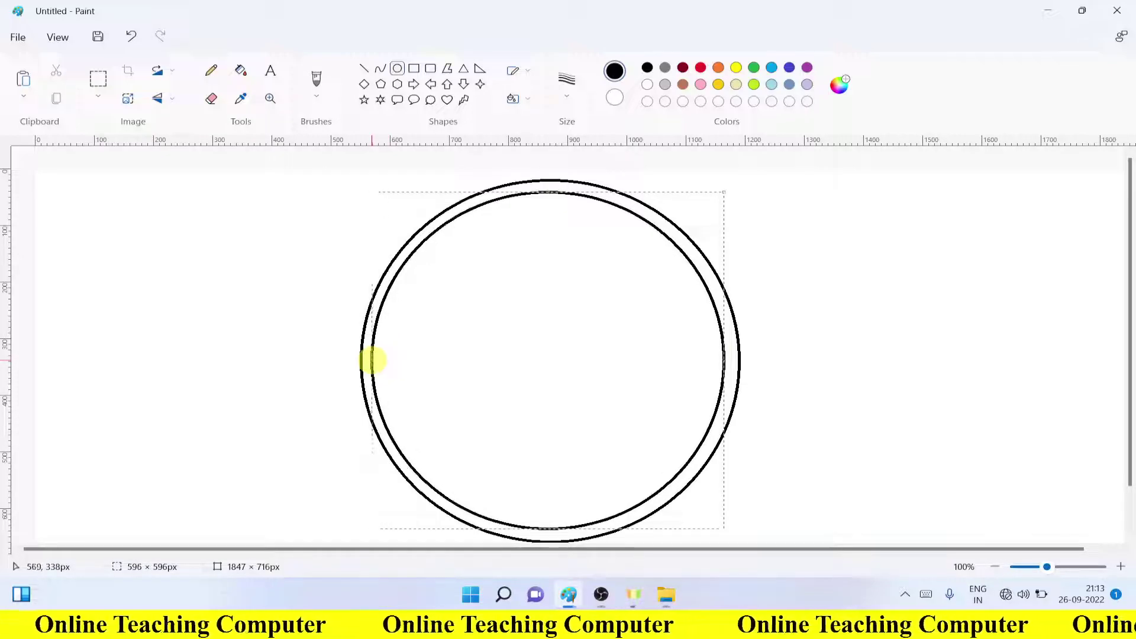
pyautogui.moveTo(724, 361); pyautogui.dragTo(727, 362)
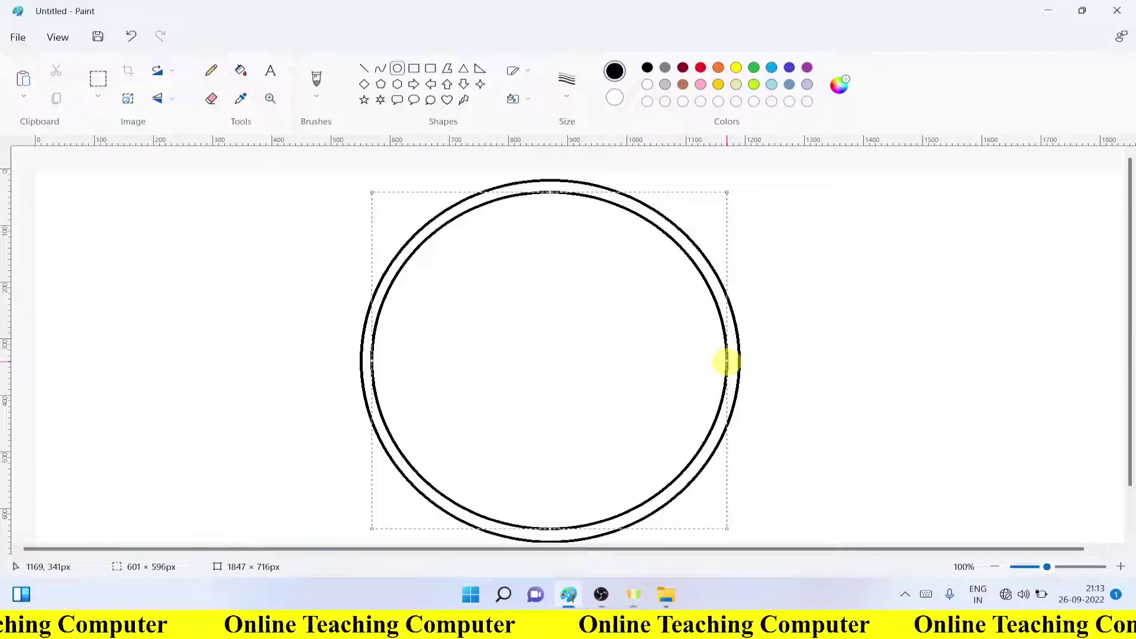
pyautogui.click(786, 338)
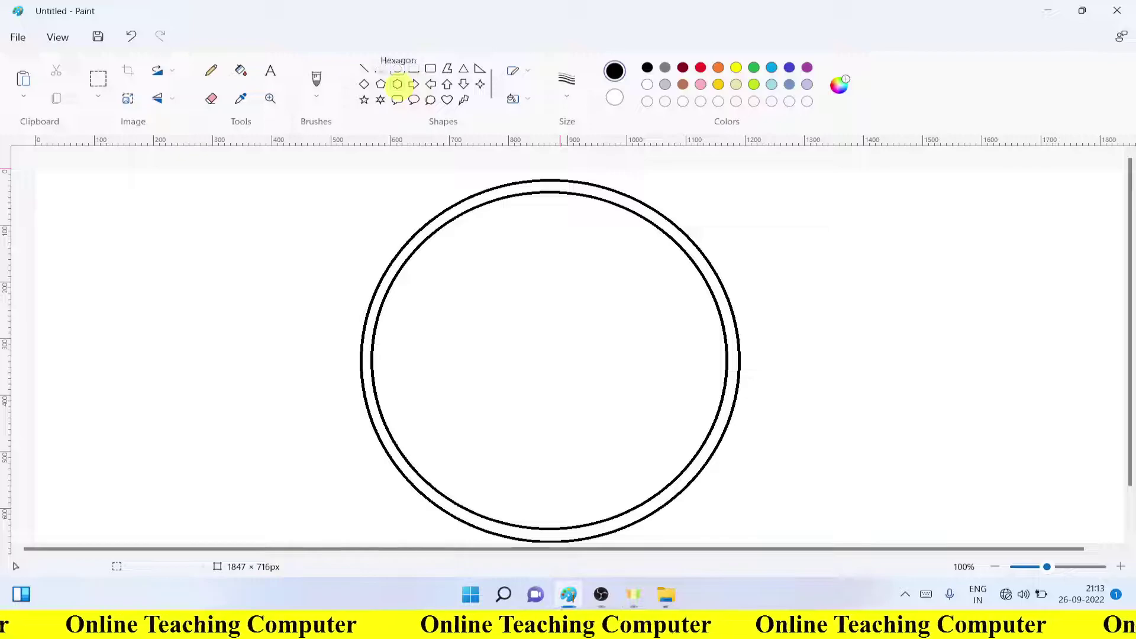
# Draw a hexagon inside the inner circle and stretch it to about 516 × 588 px so its corners meet the circle.
pyautogui.click(397, 85)
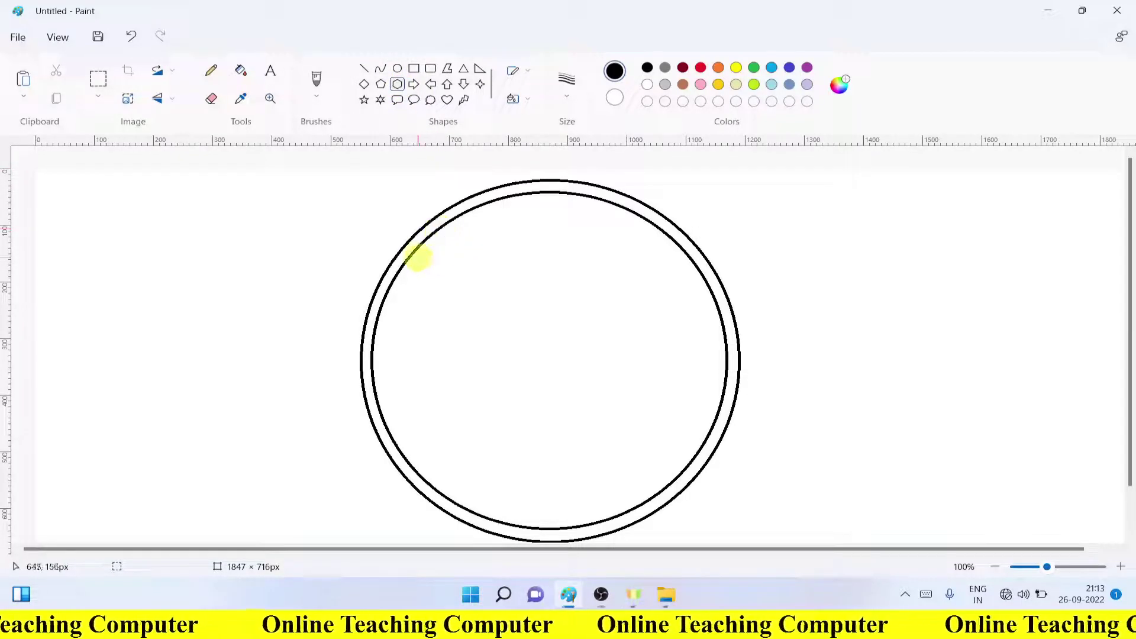
pyautogui.moveTo(416, 251); pyautogui.dragTo(714, 455)
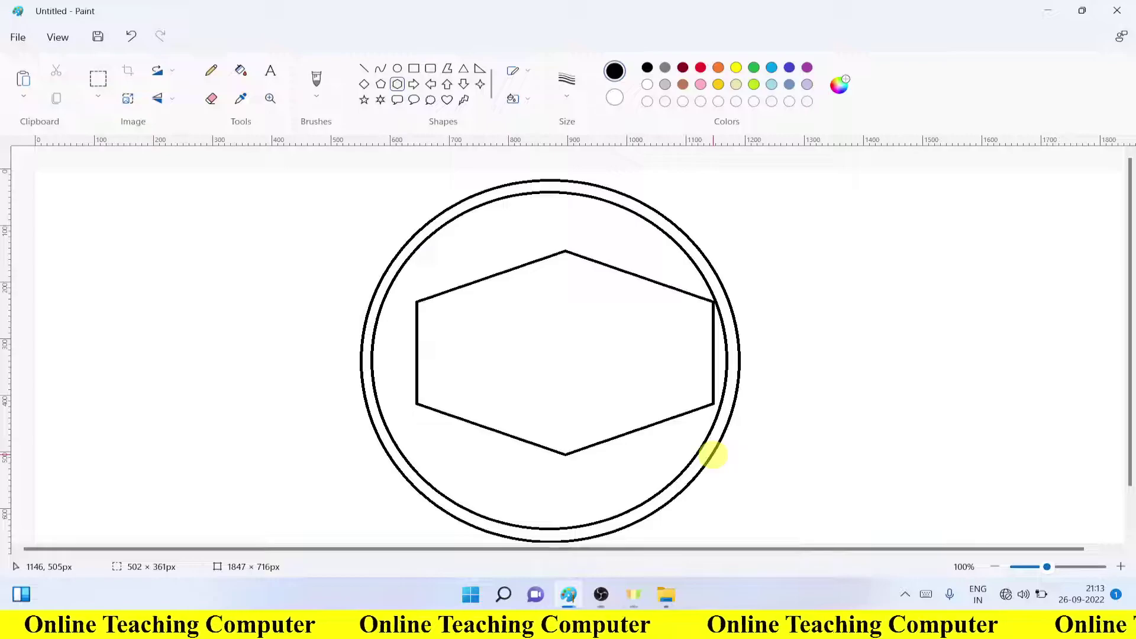
pyautogui.moveTo(564, 454); pyautogui.dragTo(531, 526)
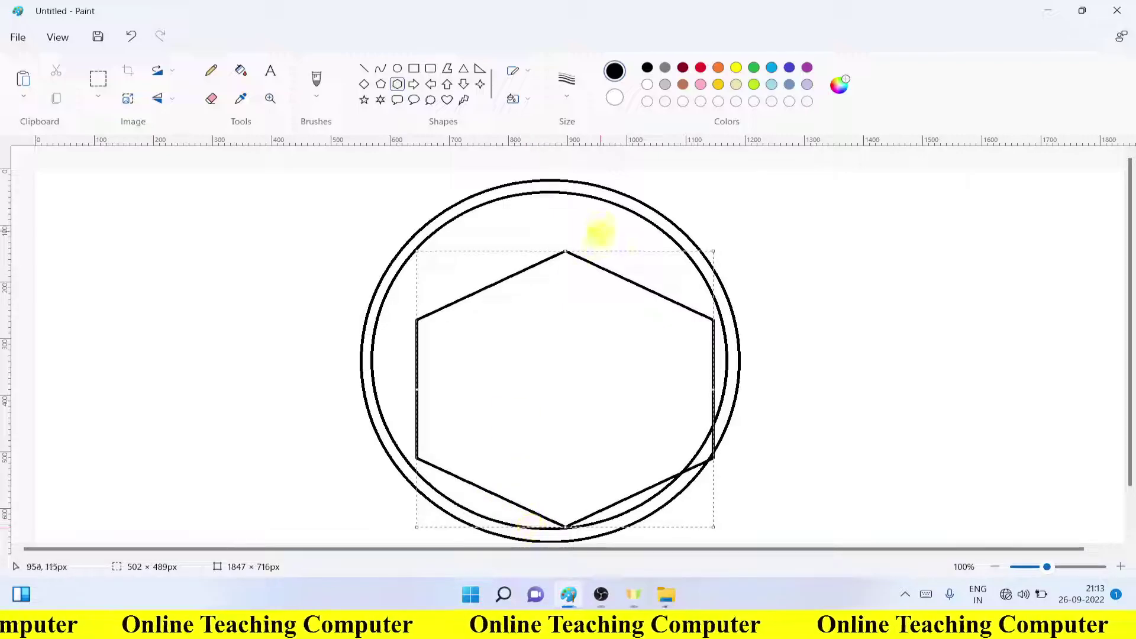
pyautogui.moveTo(565, 251); pyautogui.dragTo(558, 196)
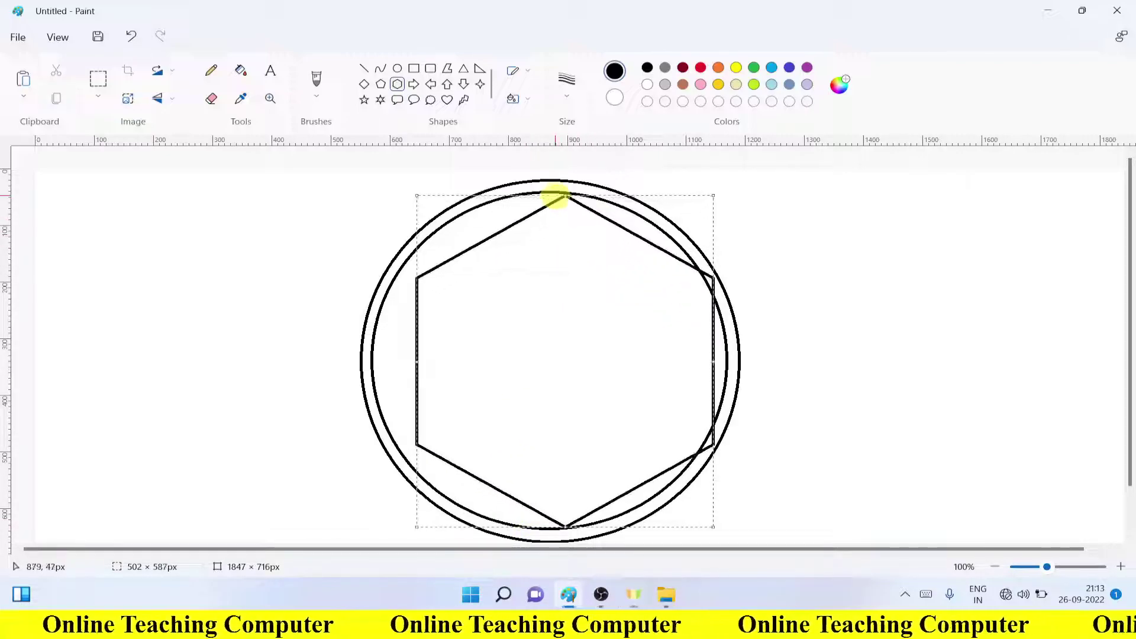
pyautogui.moveTo(417, 361); pyautogui.dragTo(396, 361)
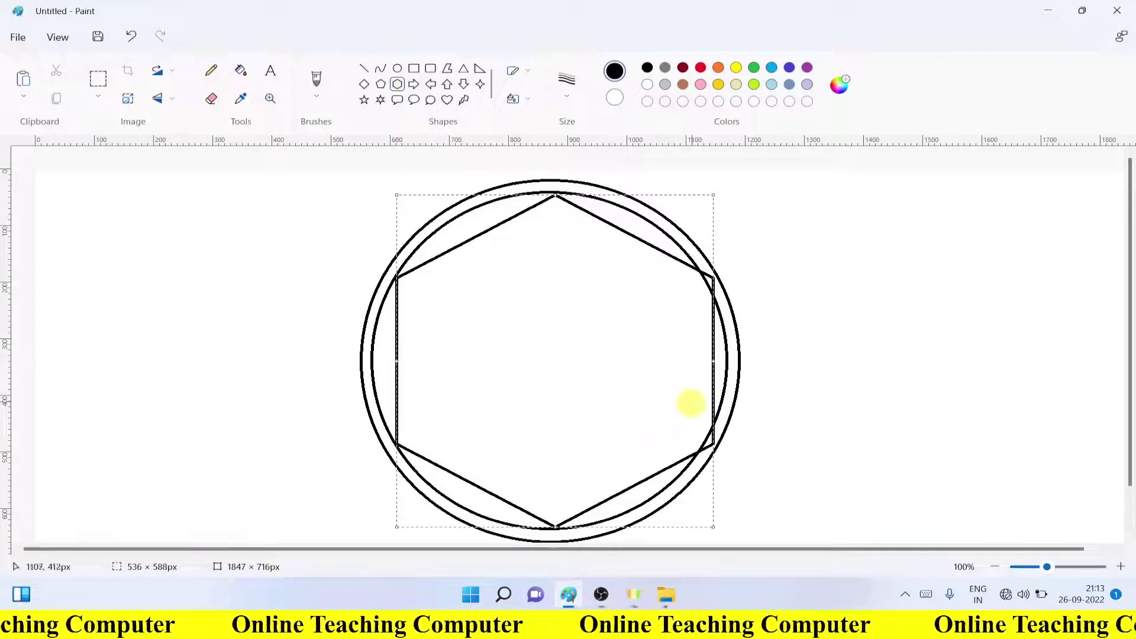
pyautogui.moveTo(714, 367); pyautogui.dragTo(701, 361)
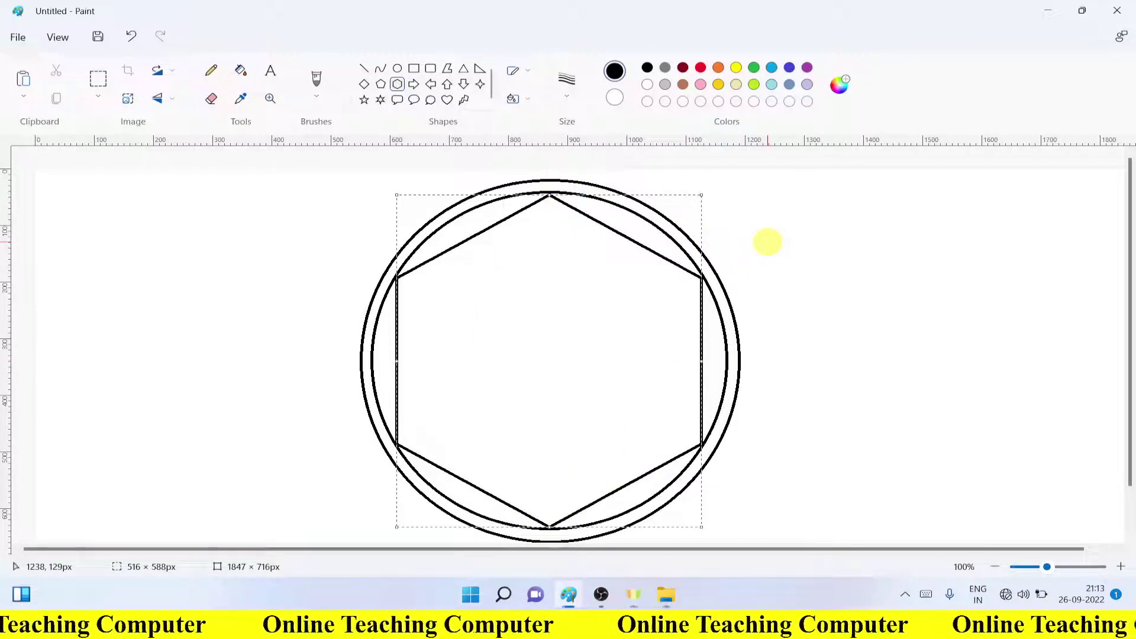
pyautogui.click(790, 248)
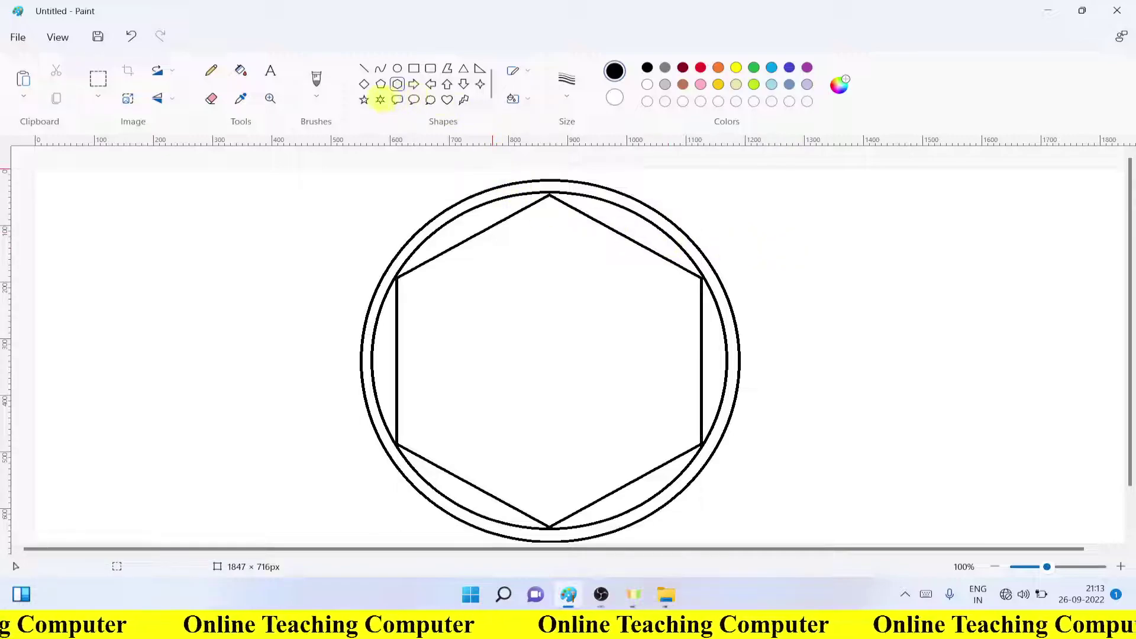
# Draw a six-point star inside the hexagon and stretch it to about 513 × 586 px so its tips meet the hexagon's corners.
pyautogui.click(380, 99)
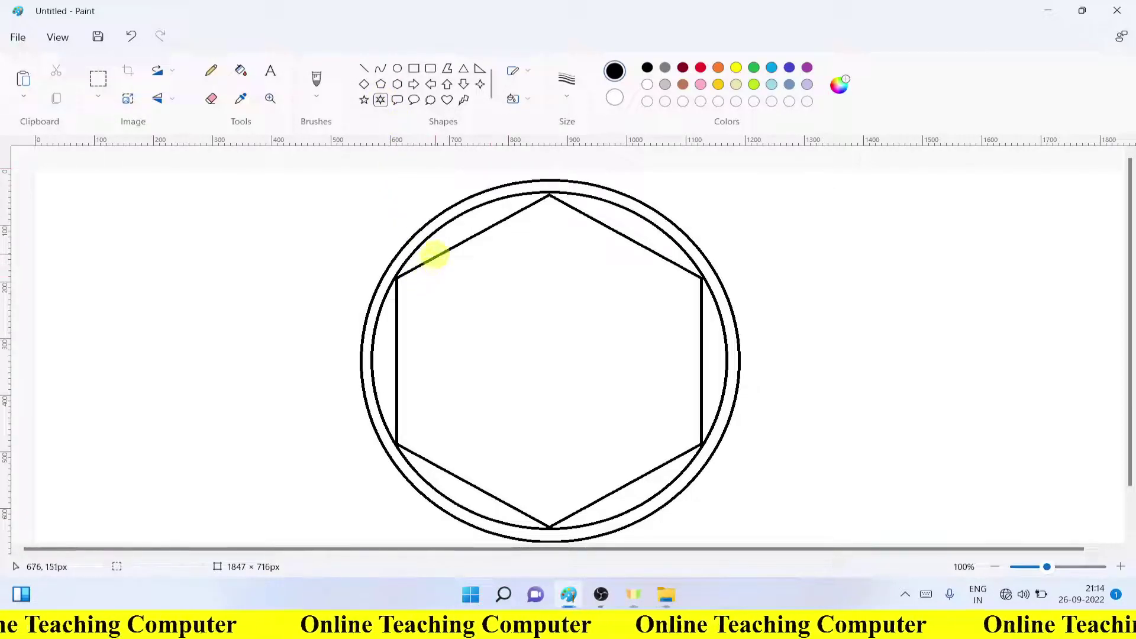
pyautogui.moveTo(445, 253); pyautogui.dragTo(652, 467)
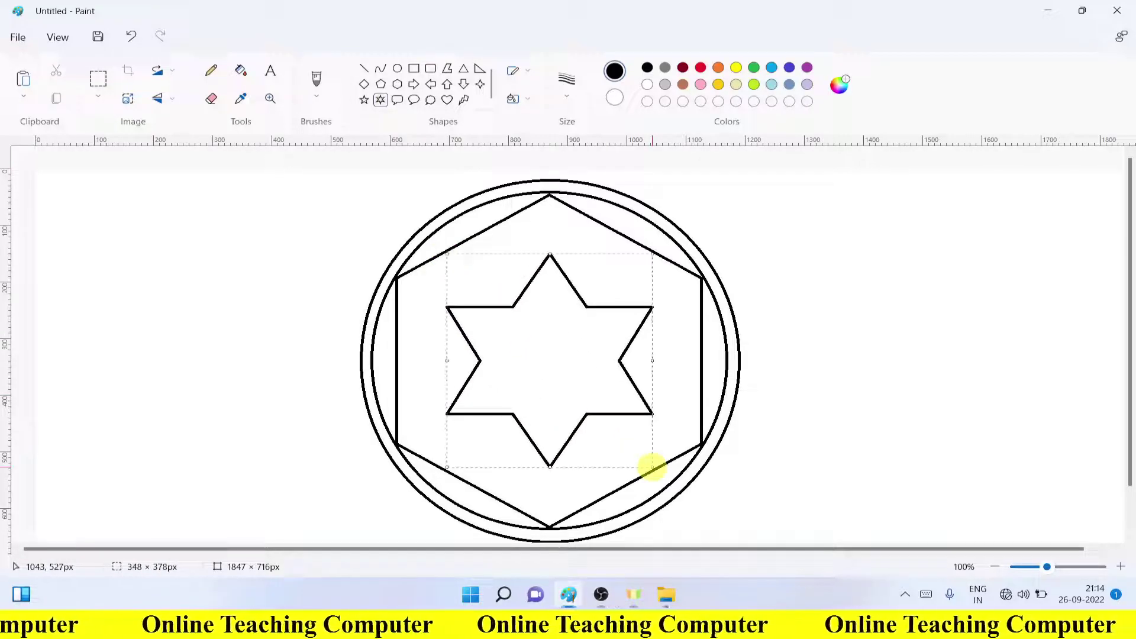
pyautogui.moveTo(549, 254); pyautogui.dragTo(551, 195)
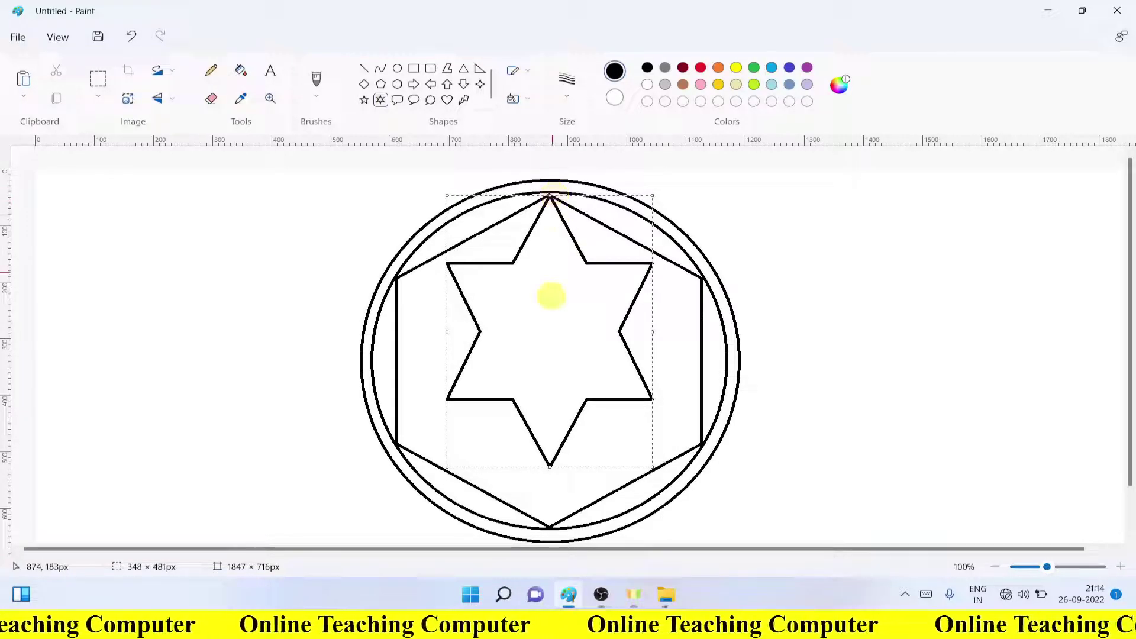
pyautogui.moveTo(551, 467); pyautogui.dragTo(550, 527)
pyautogui.moveTo(651, 368); pyautogui.dragTo(700, 374)
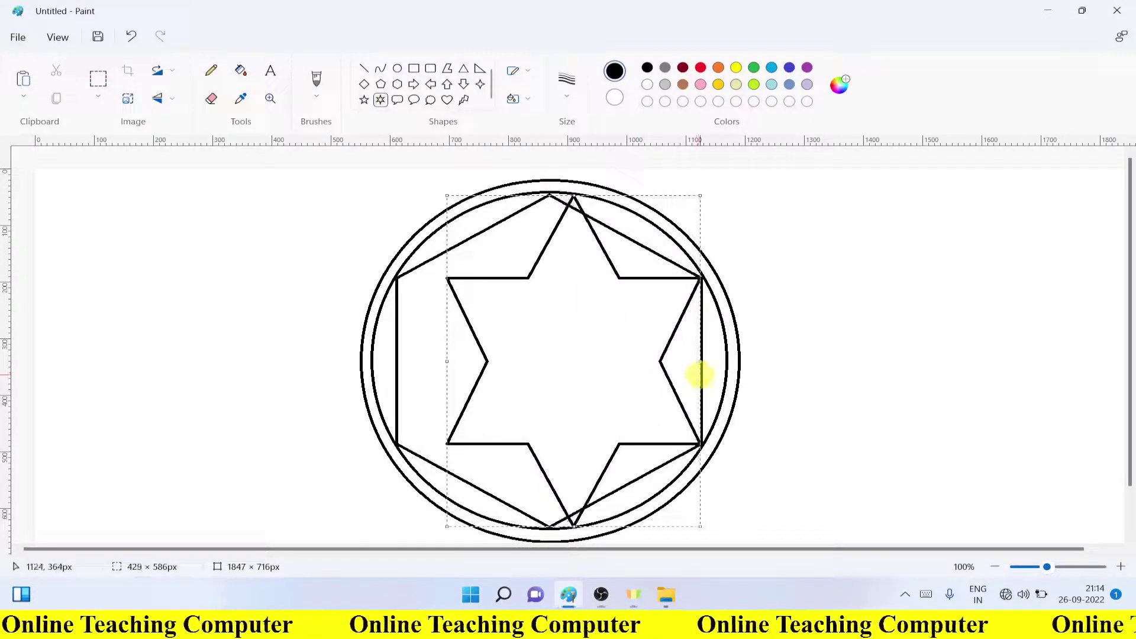
pyautogui.moveTo(448, 363); pyautogui.dragTo(397, 372)
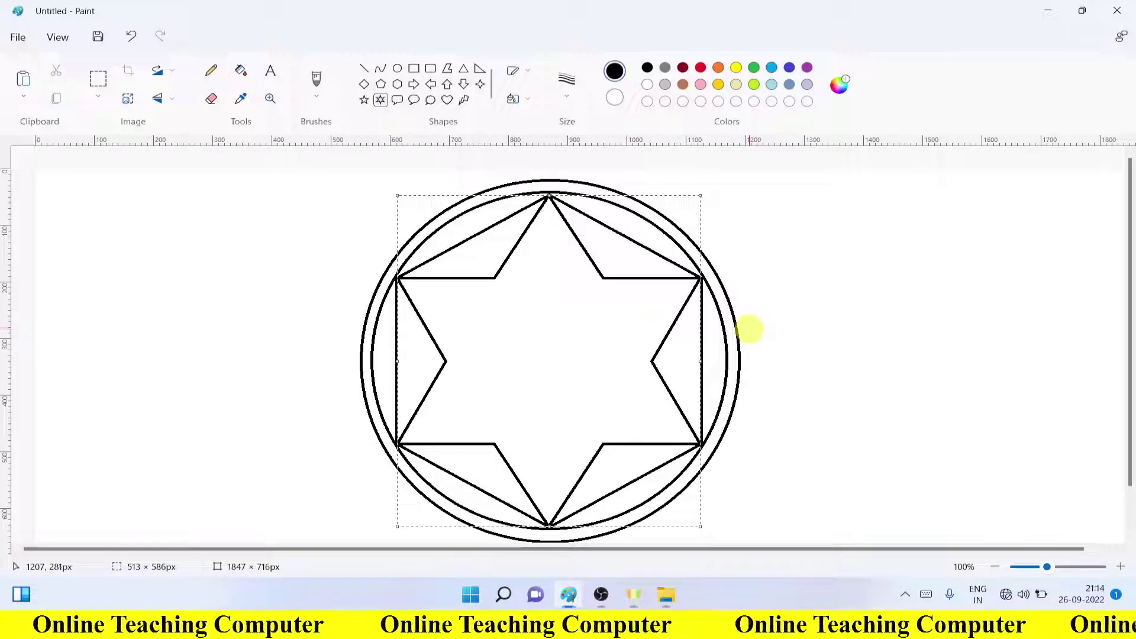
pyautogui.click(770, 303)
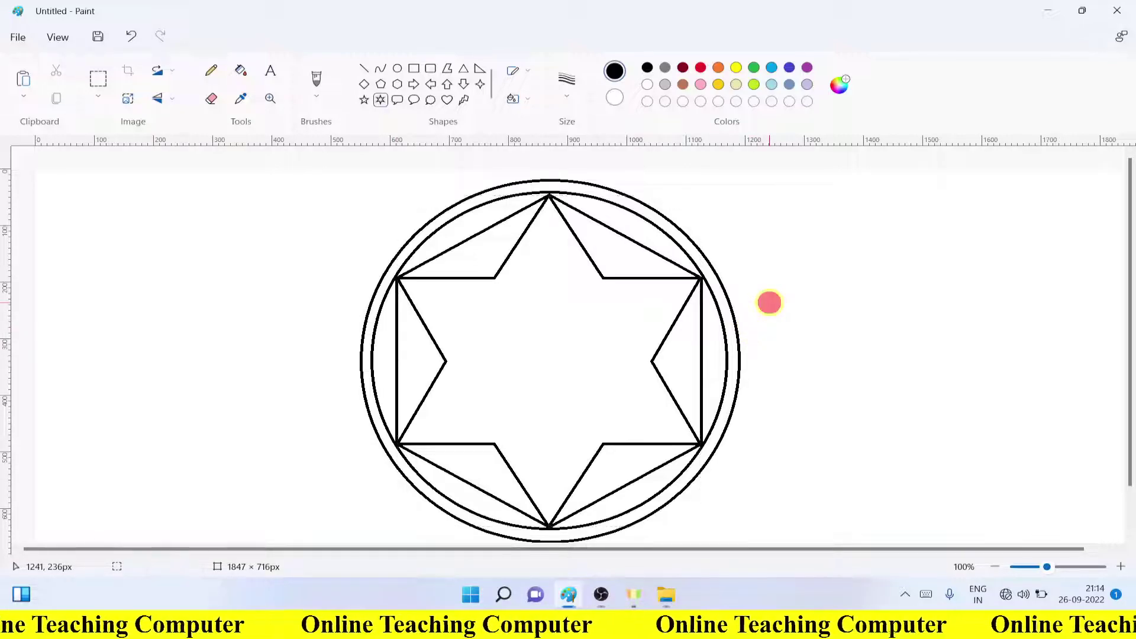
# Draw a four-point star centred in the six-point star and stretch it to about 349 × 568 px.
pyautogui.click(481, 86)
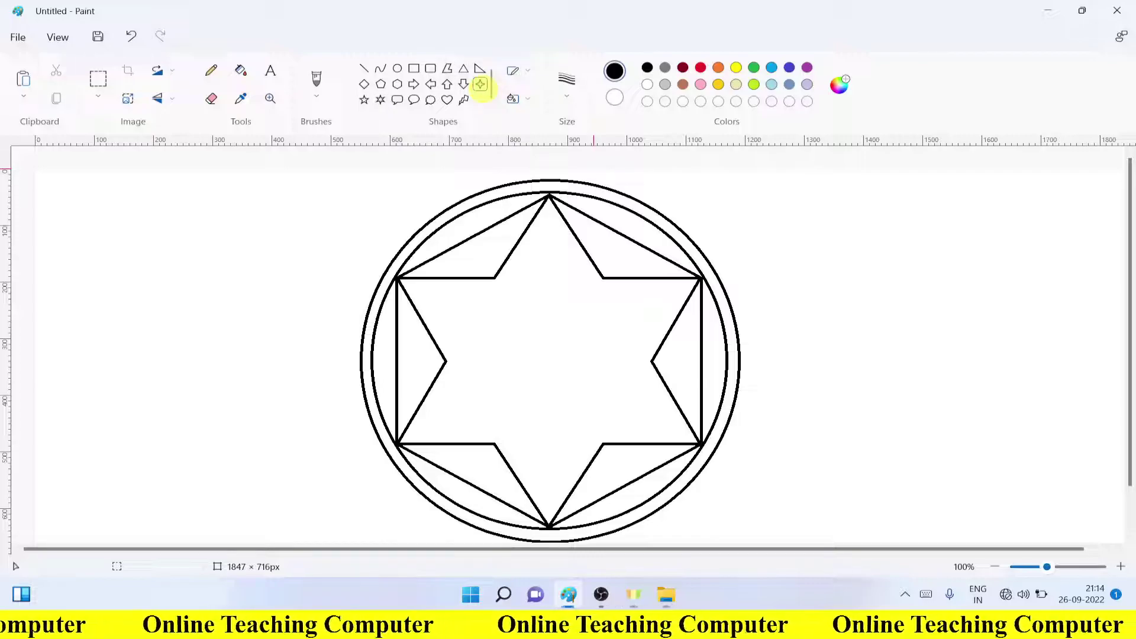
pyautogui.moveTo(433, 284); pyautogui.dragTo(612, 455)
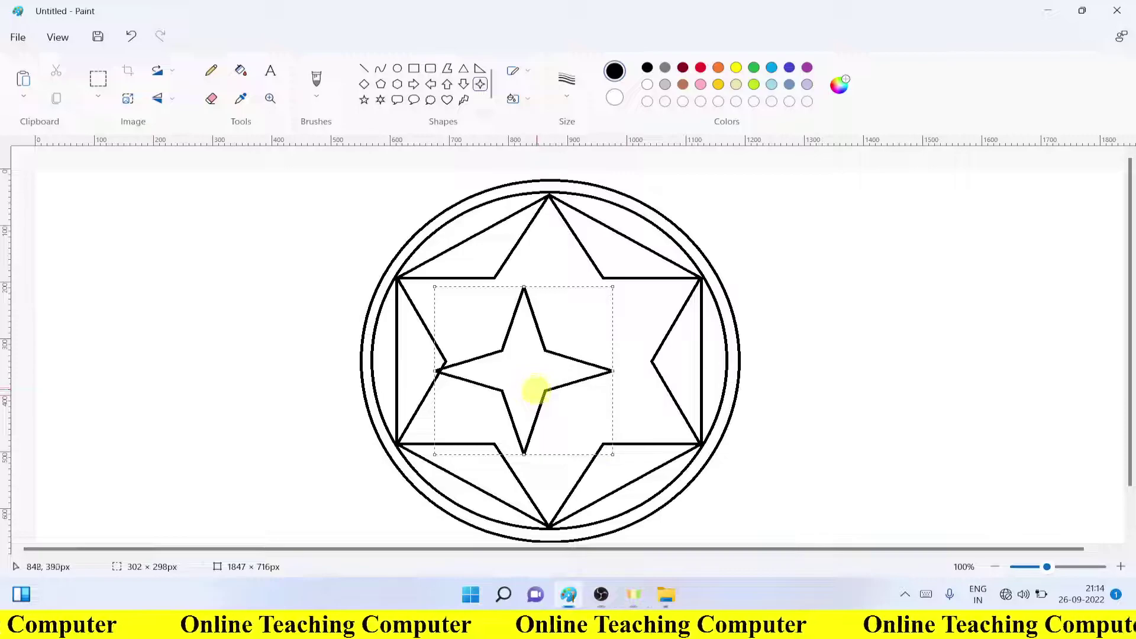
pyautogui.moveTo(527, 378); pyautogui.dragTo(566, 367)
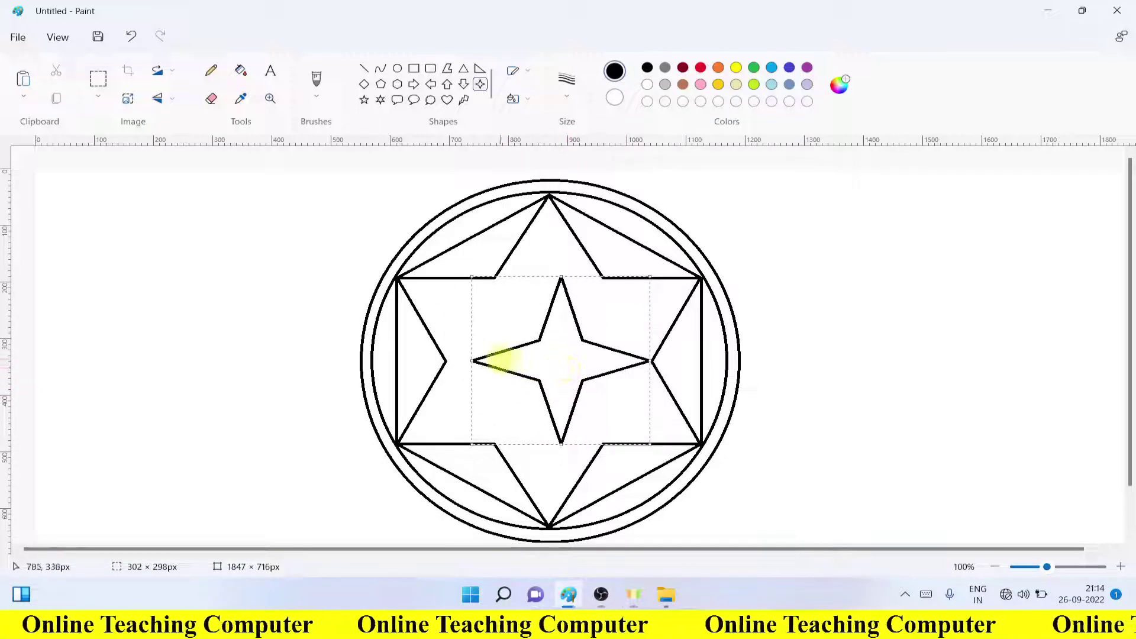
pyautogui.moveTo(471, 359); pyautogui.dragTo(443, 359)
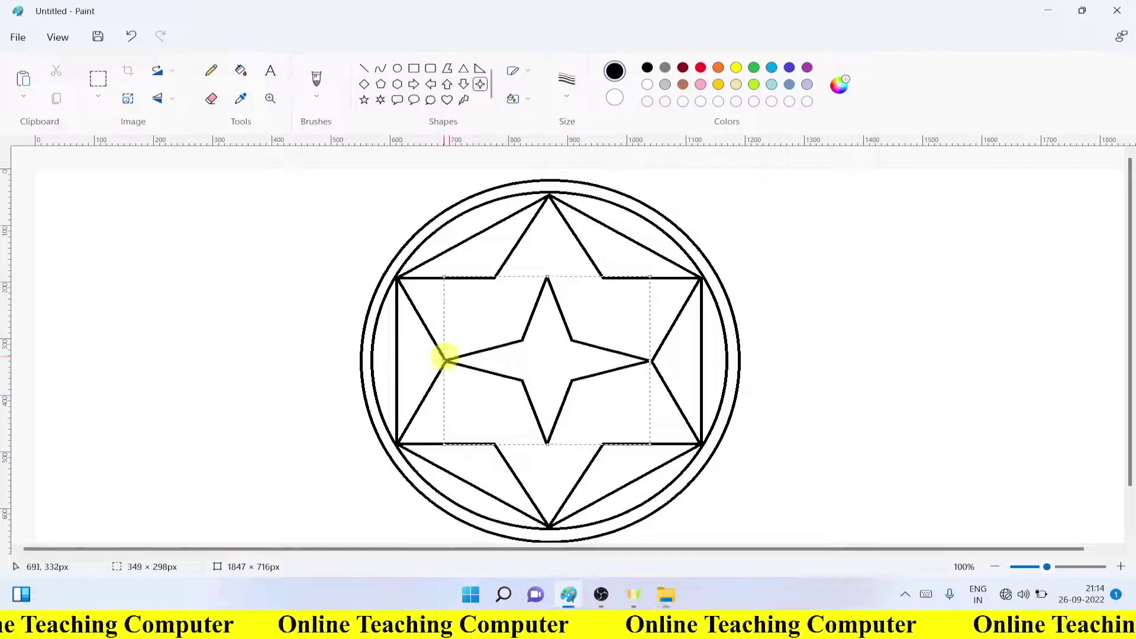
pyautogui.moveTo(547, 277); pyautogui.dragTo(562, 199)
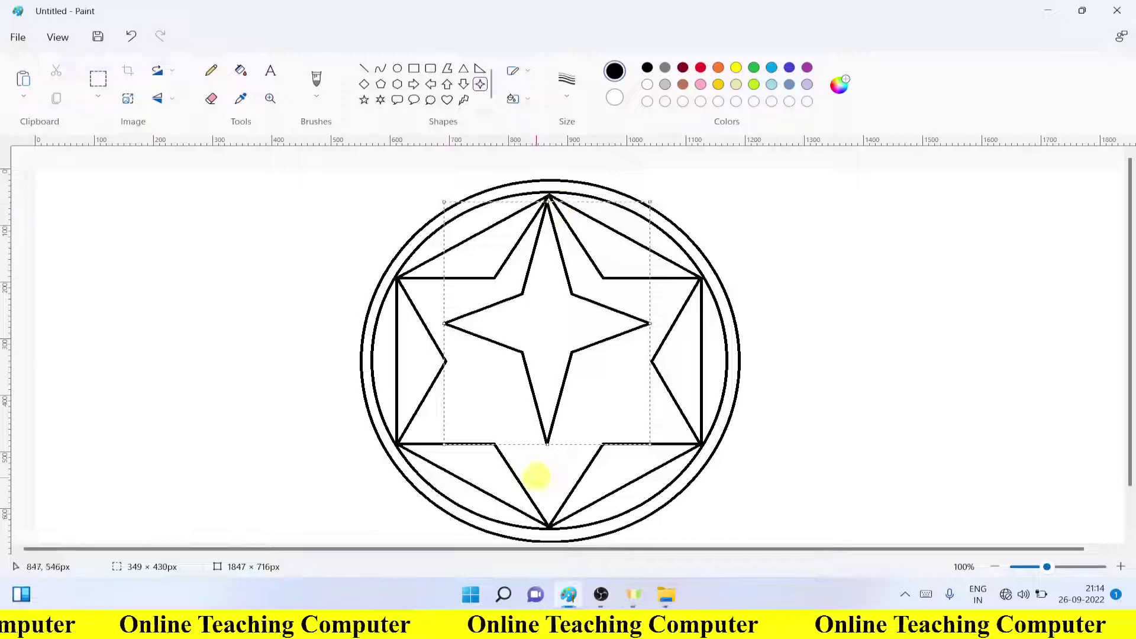
pyautogui.moveTo(545, 446); pyautogui.dragTo(563, 523)
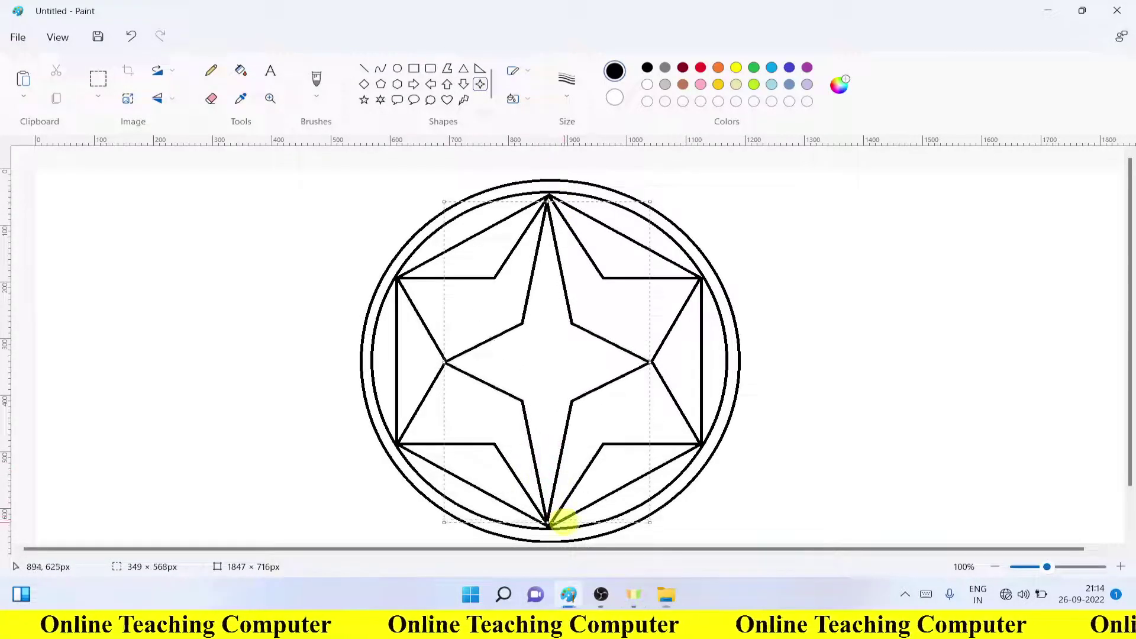
# Nudge the four-point star right and enlarge it to about 354 × 576 px, aligning its tips with the six-point star's corners.
pyautogui.press('Right')
pyautogui.press('Right')
pyautogui.press('Right')
pyautogui.press('Right')
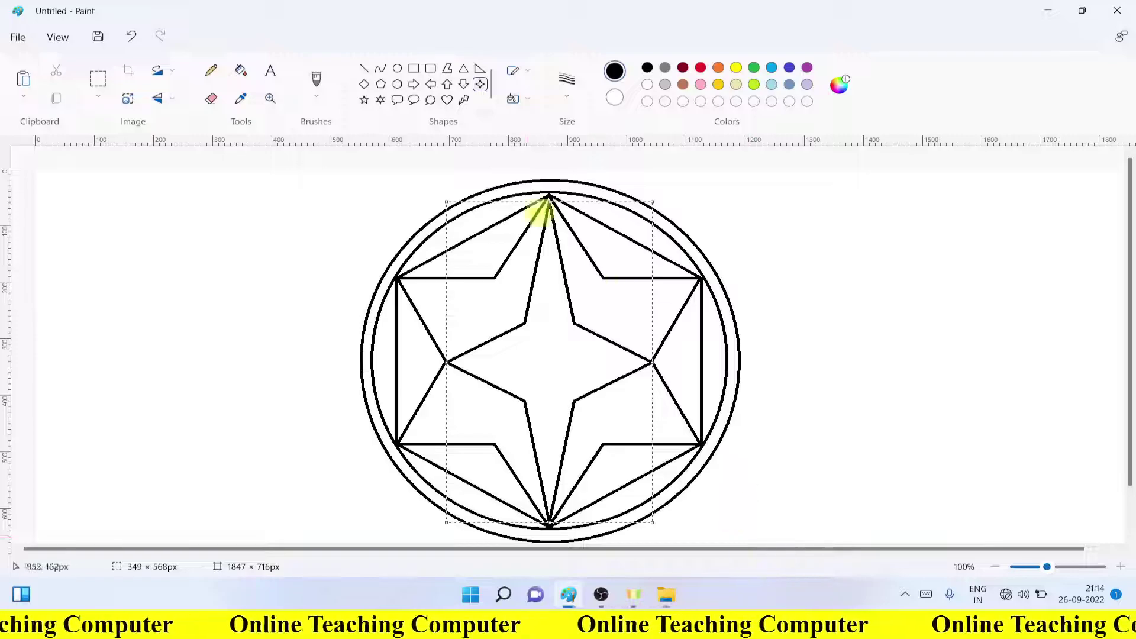
pyautogui.moveTo(550, 202); pyautogui.dragTo(550, 197)
pyautogui.moveTo(450, 360); pyautogui.dragTo(446, 361)
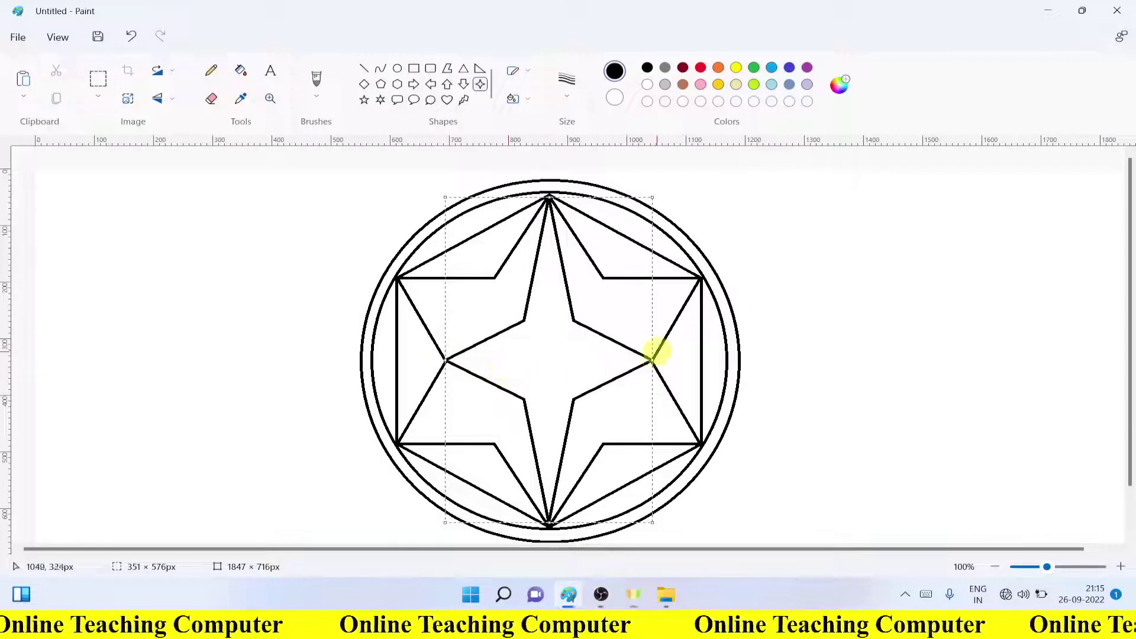
pyautogui.click(653, 358)
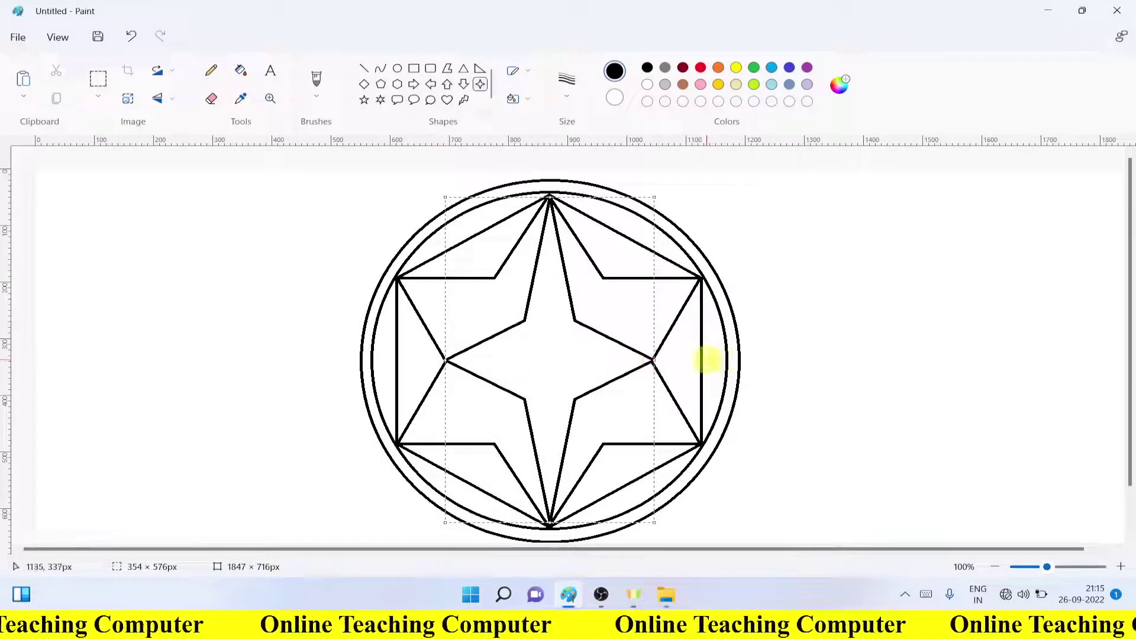
pyautogui.click(707, 360)
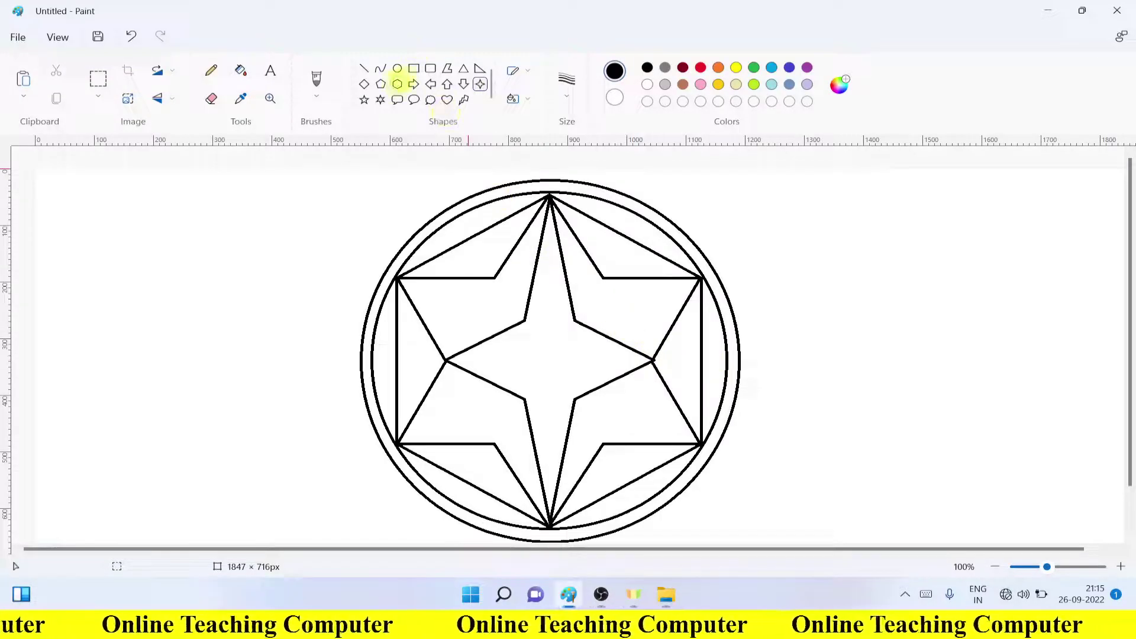
# Draw a circle about 164 px wide at the design's centre, adjusting its edges to pass through the four-point star's inner corners.
pyautogui.click(397, 68)
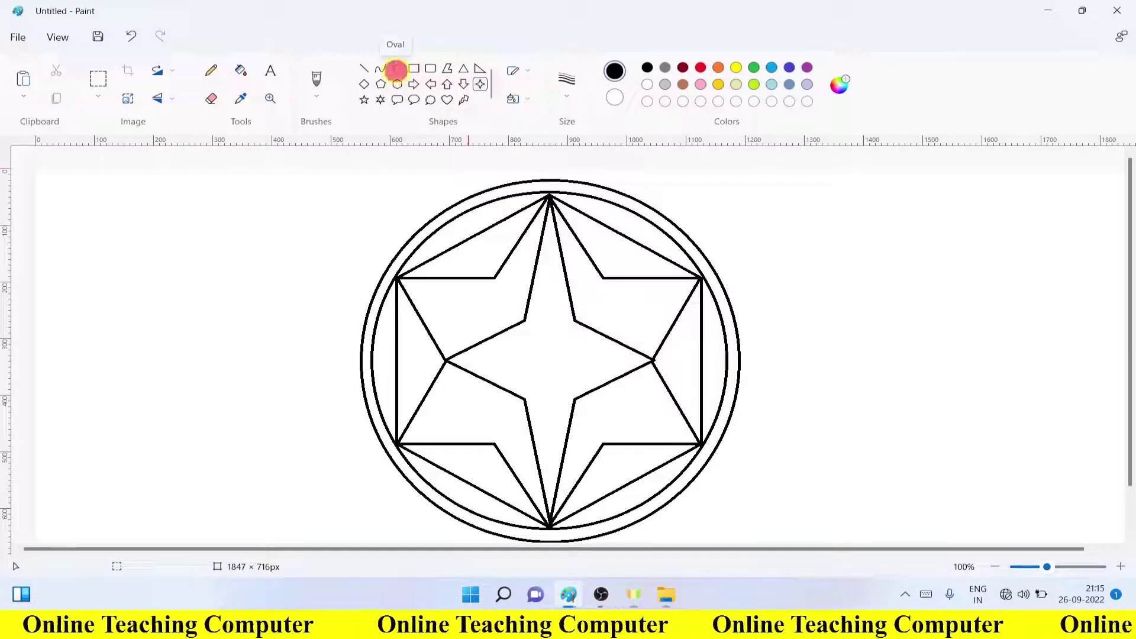
pyautogui.moveTo(518, 325); pyautogui.dragTo(592, 401)
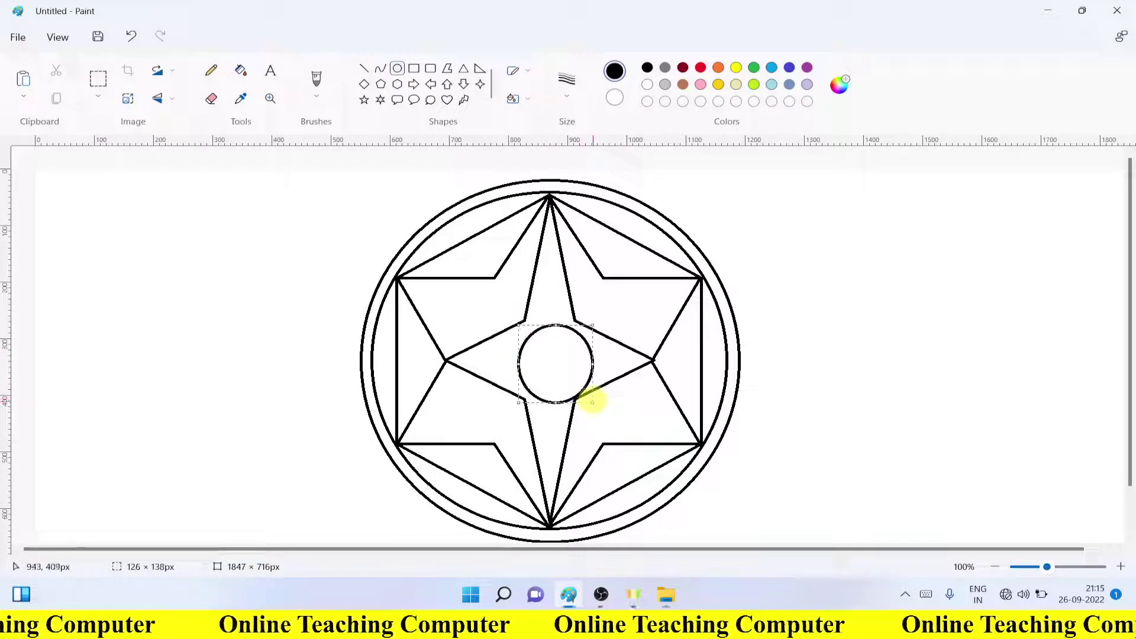
pyautogui.moveTo(518, 364); pyautogui.dragTo(511, 363)
pyautogui.moveTo(552, 325); pyautogui.dragTo(539, 307)
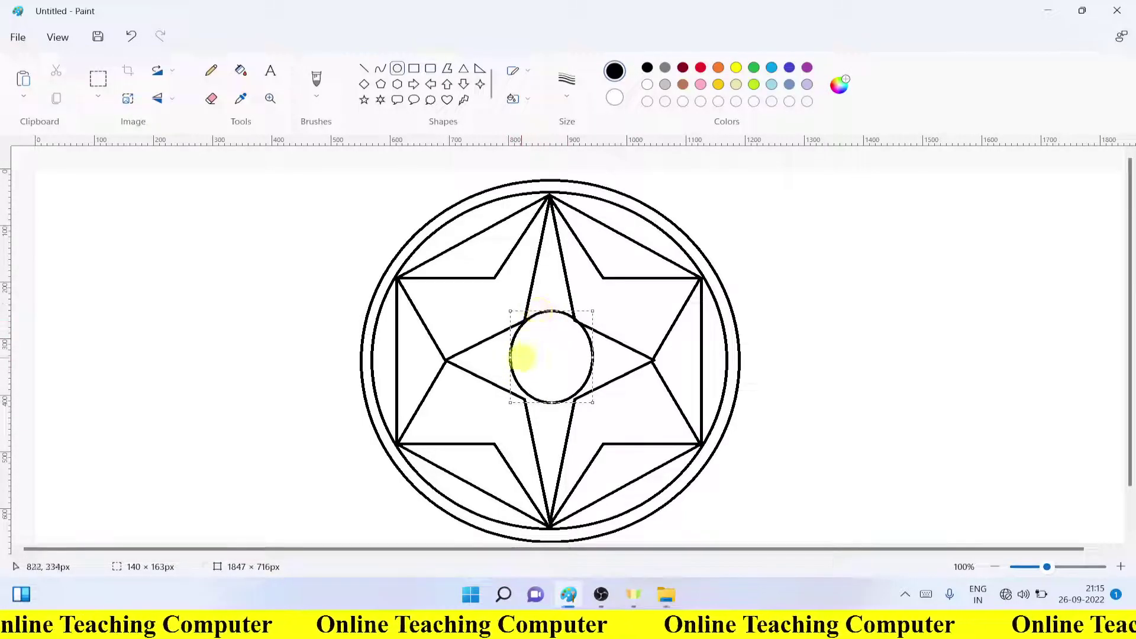
pyautogui.moveTo(510, 356); pyautogui.dragTo(502, 367)
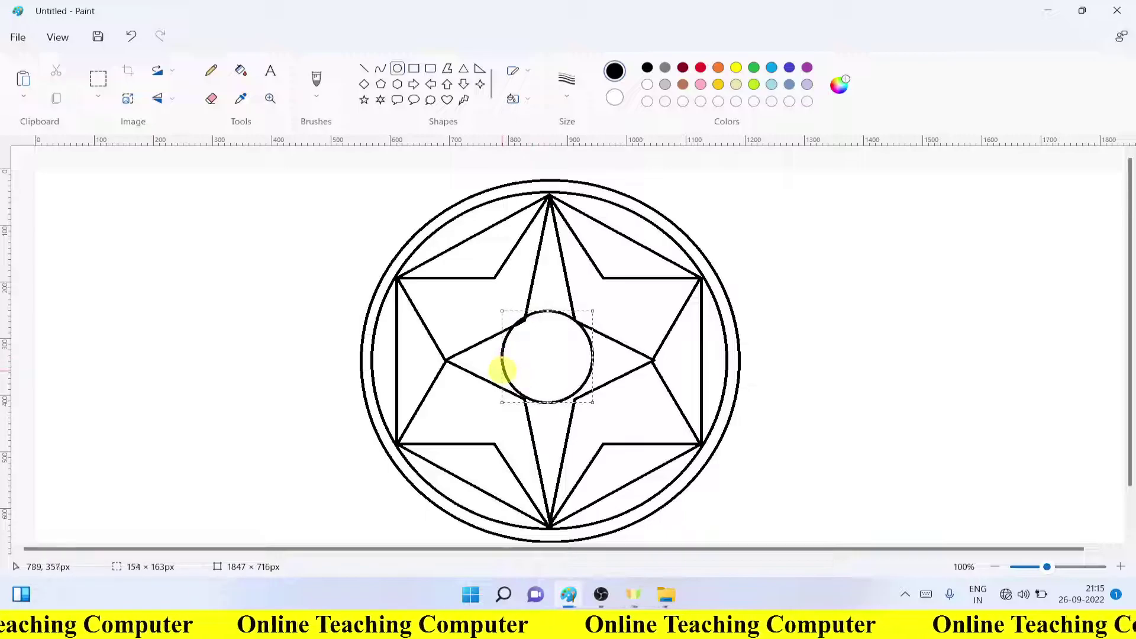
pyautogui.moveTo(595, 364); pyautogui.dragTo(599, 367)
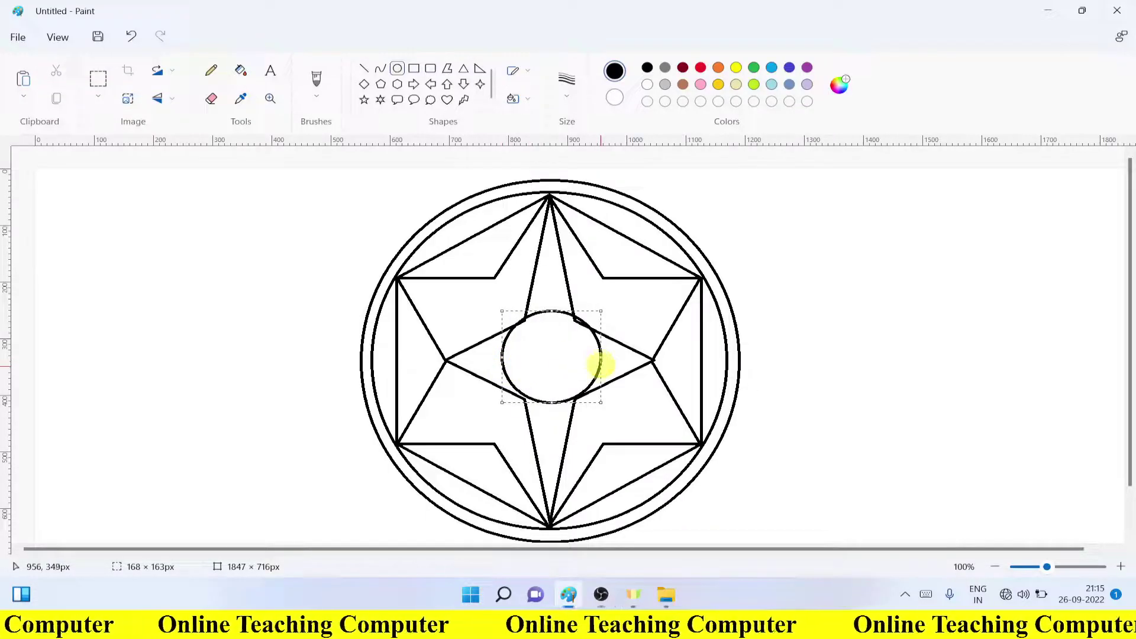
pyautogui.moveTo(551, 403); pyautogui.dragTo(555, 407)
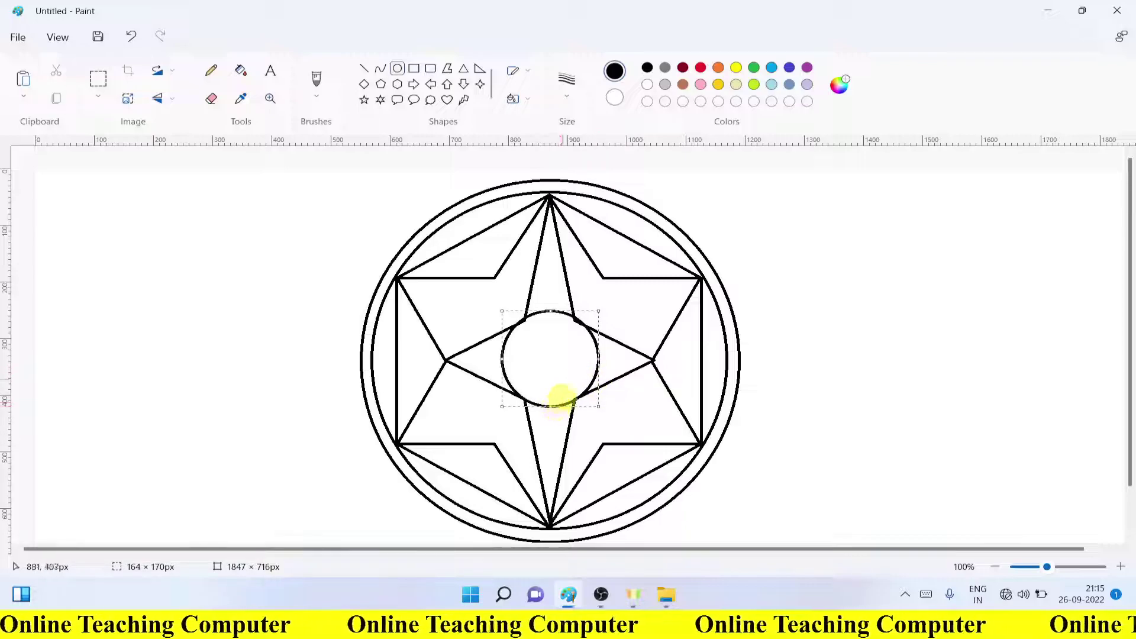
pyautogui.moveTo(553, 310); pyautogui.dragTo(552, 314)
pyautogui.click(651, 322)
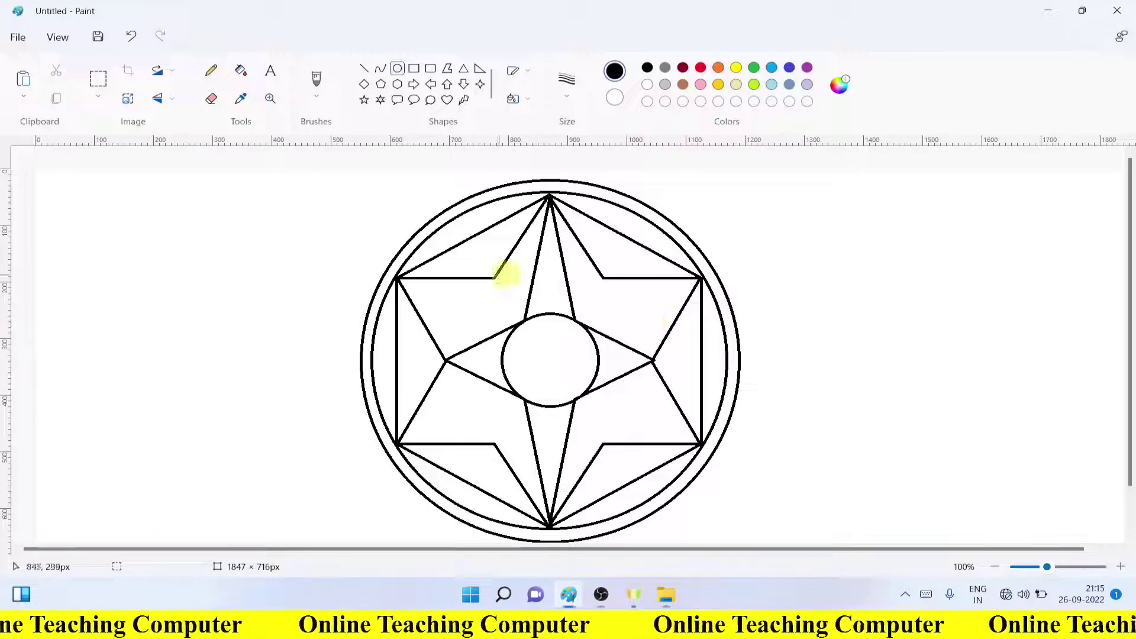
# Draw four straight lines joining the six-point star's upper and lower inner corners to the nearest inner corners of the four-point star.
pyautogui.click(364, 69)
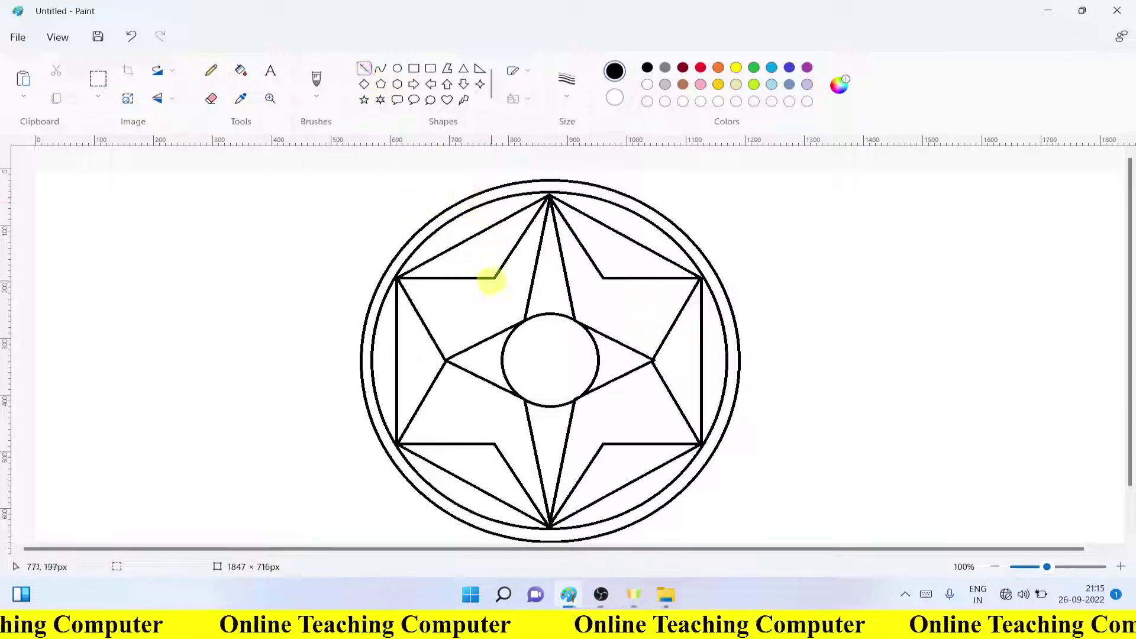
pyautogui.moveTo(494, 278); pyautogui.dragTo(526, 319)
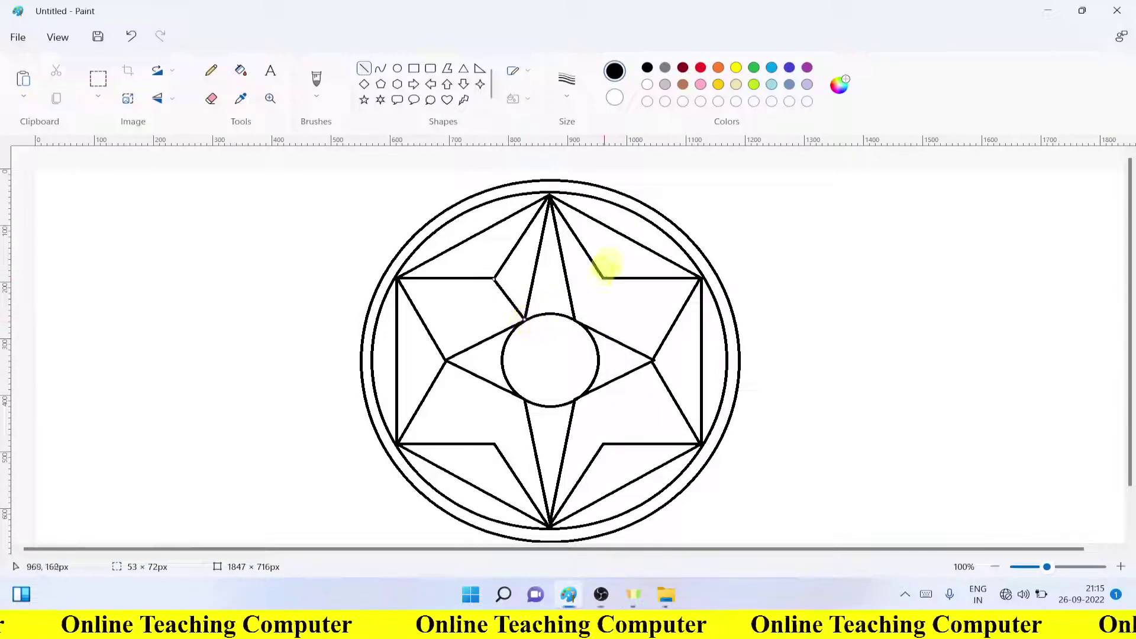
pyautogui.moveTo(602, 277); pyautogui.dragTo(575, 319)
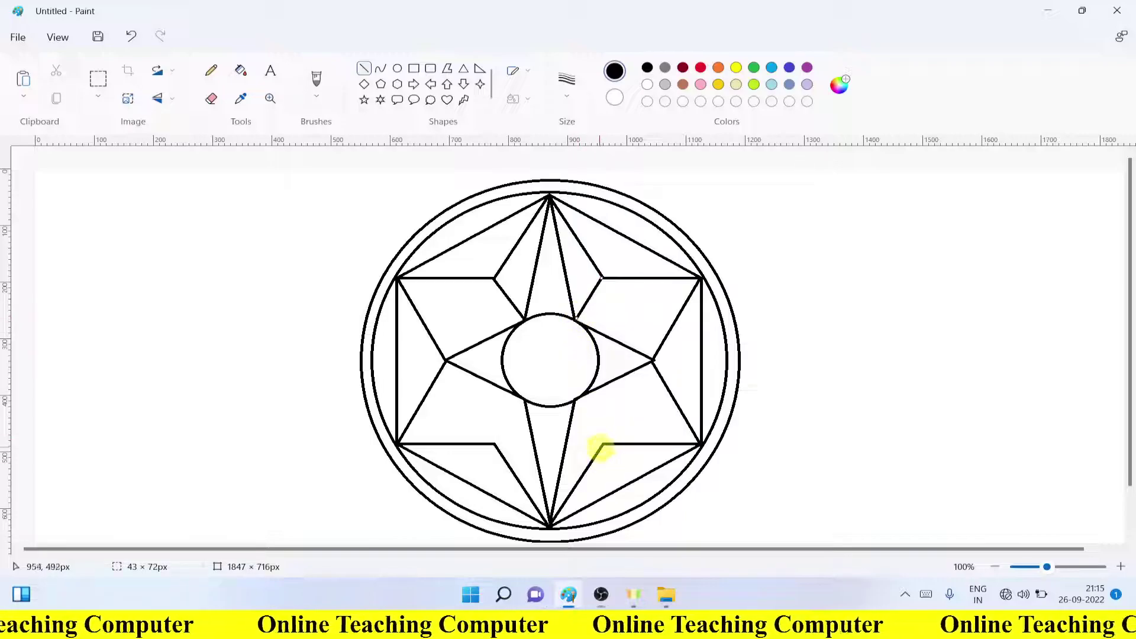
pyautogui.moveTo(602, 444); pyautogui.dragTo(579, 398)
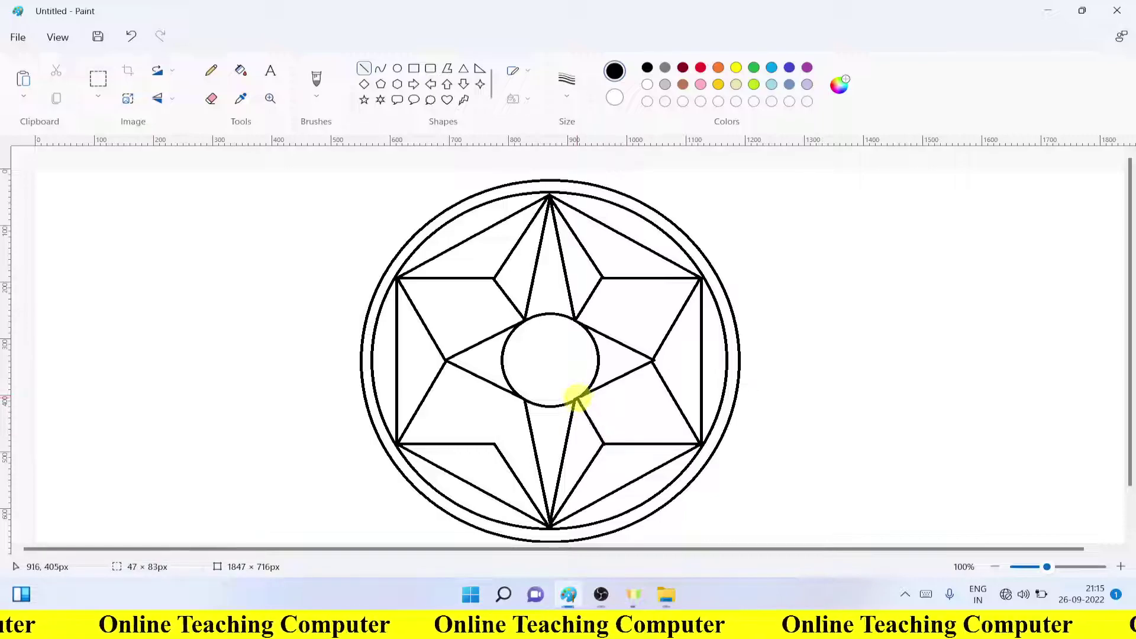
pyautogui.moveTo(495, 442); pyautogui.dragTo(520, 406)
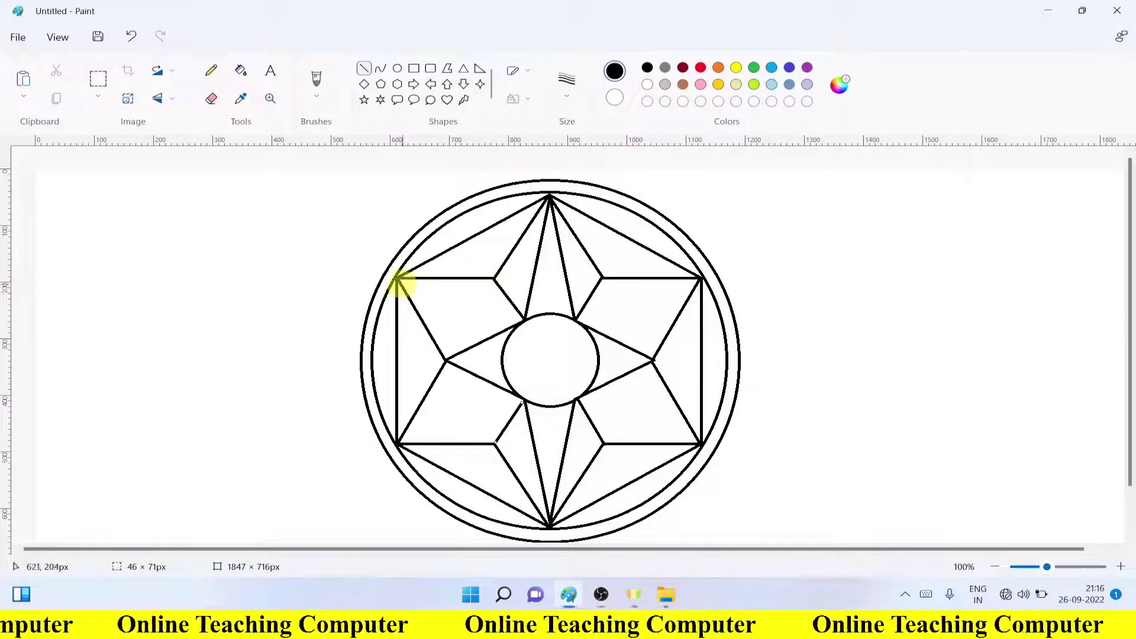
pyautogui.moveTo(399, 278); pyautogui.dragTo(520, 319)
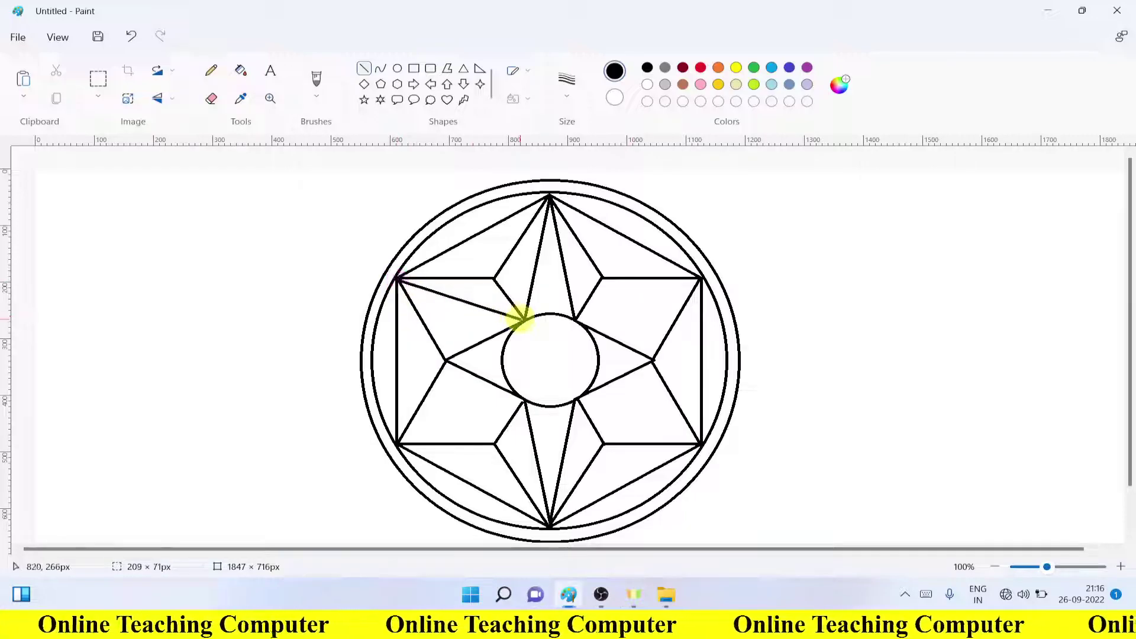
pyautogui.moveTo(523, 401); pyautogui.dragTo(398, 443)
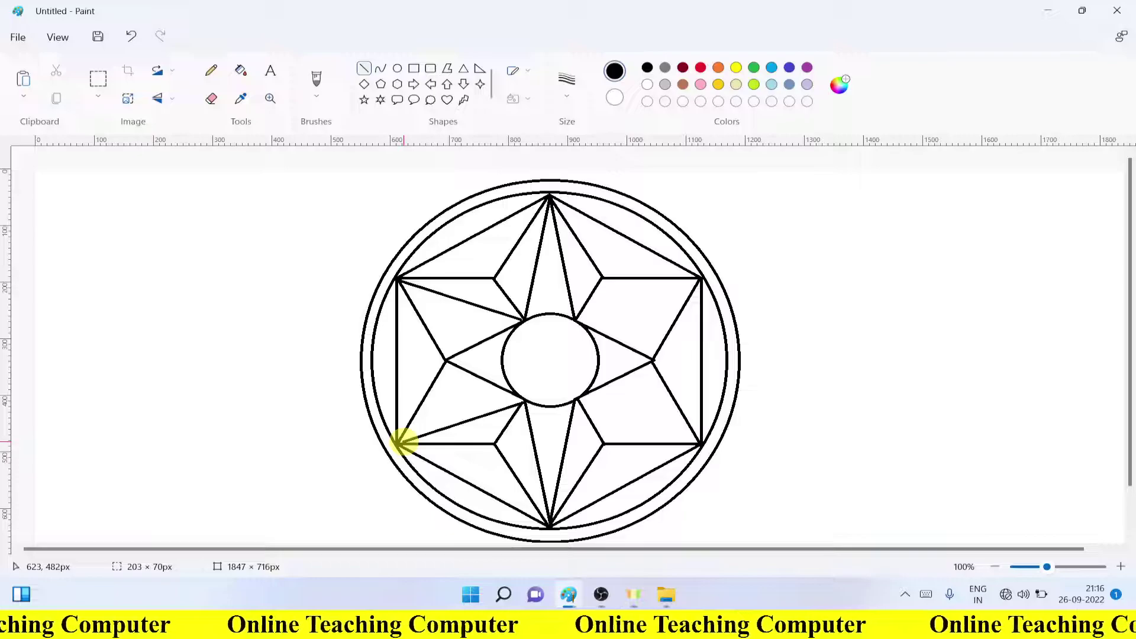
pyautogui.hotkey('ctrl', 'z')
pyautogui.hotkey('ctrl', 'z')
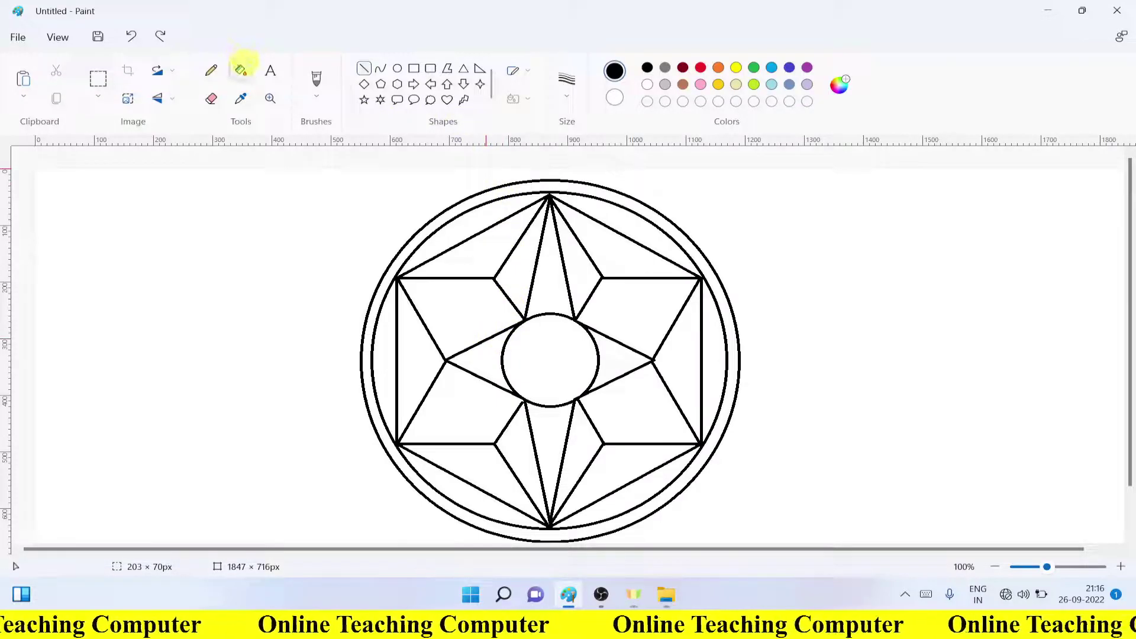
# Fill the ring between the two outer circles with a custom light pink.
pyautogui.click(241, 70)
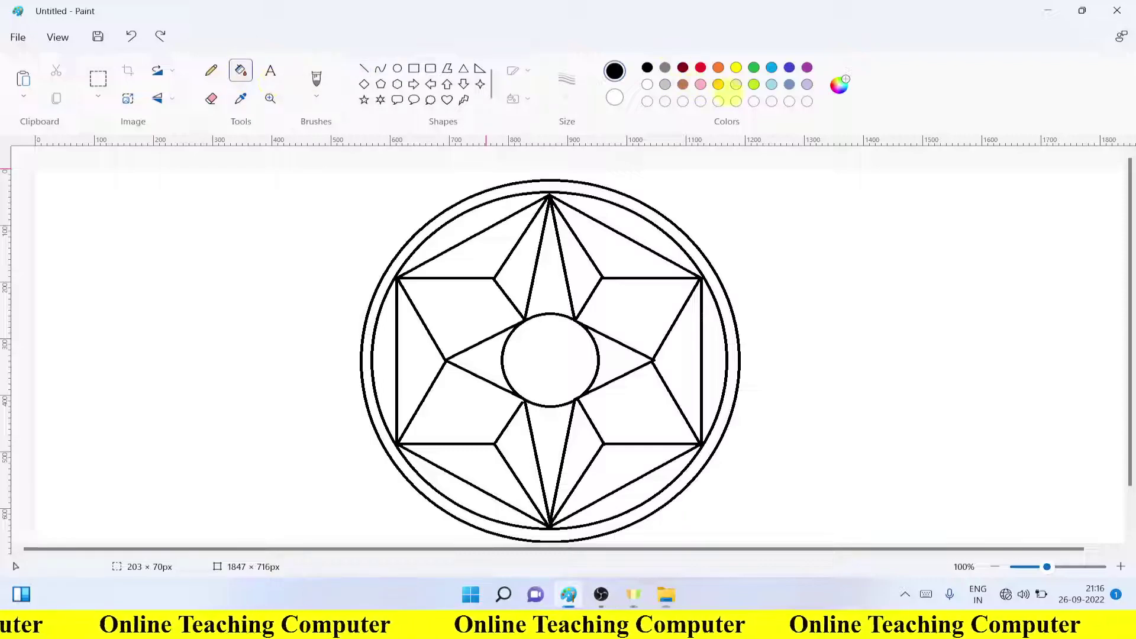
pyautogui.click(700, 84)
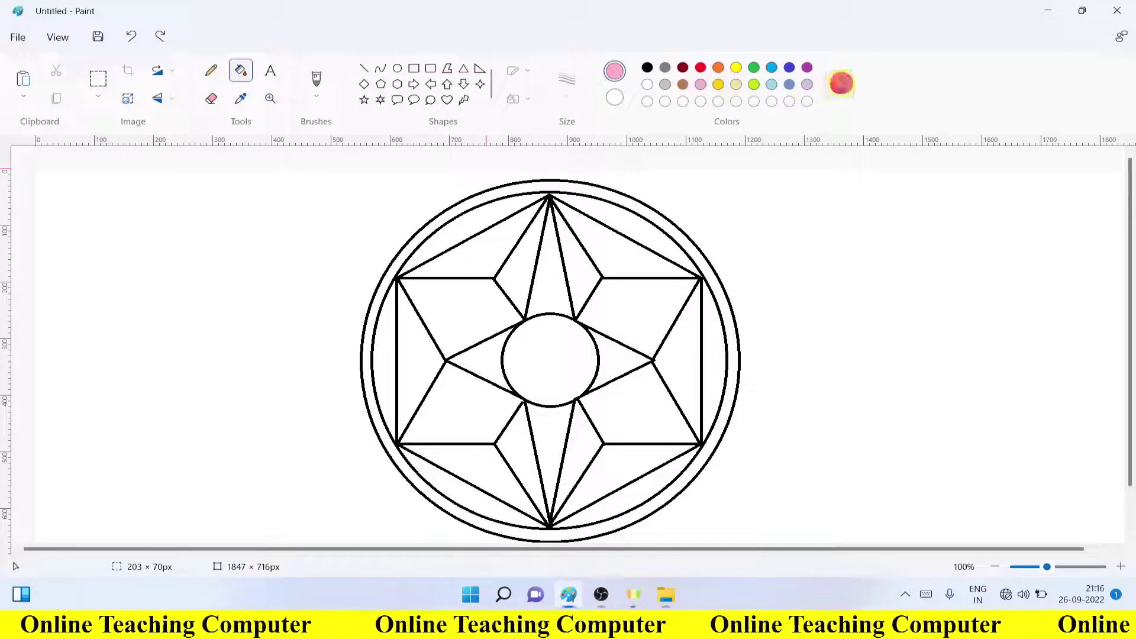
pyautogui.click(839, 84)
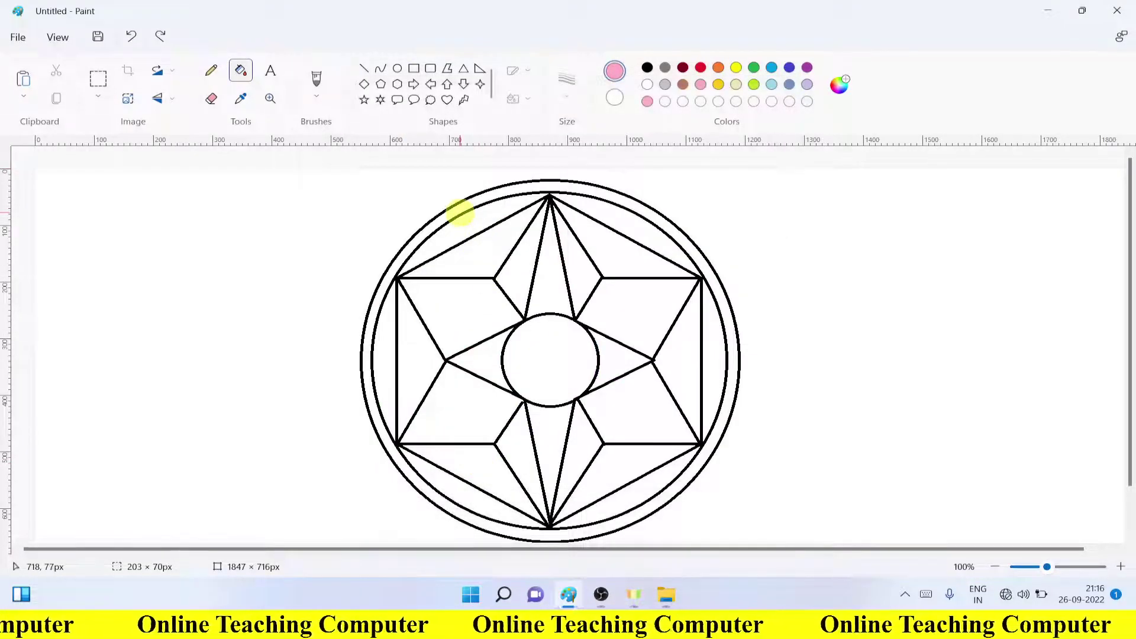
pyautogui.click(459, 211)
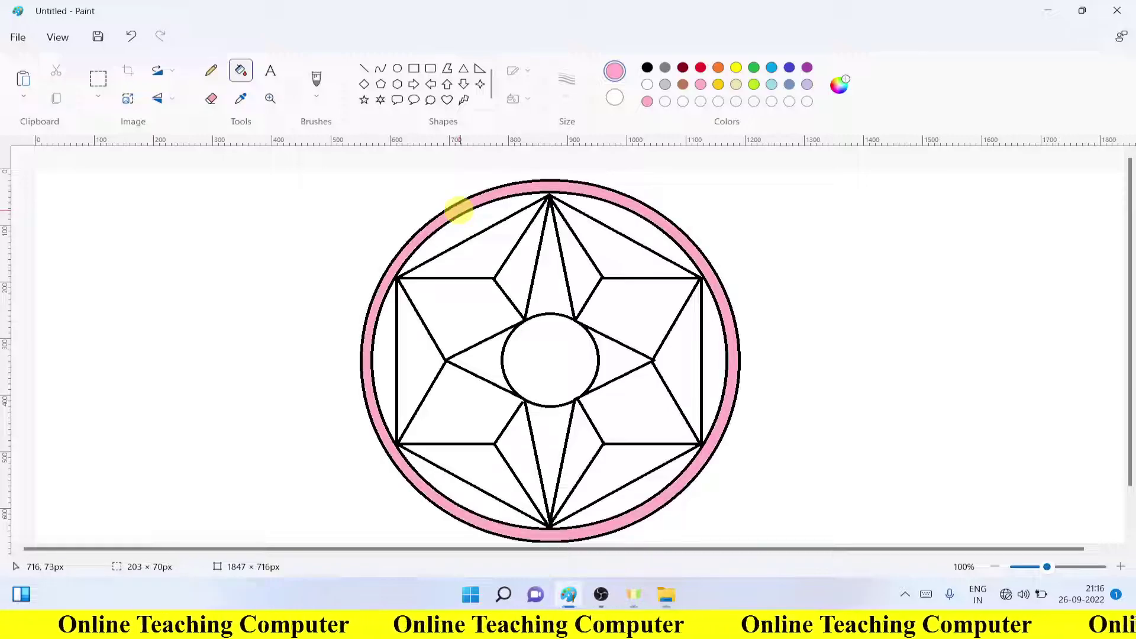
# Fill the six triangles between the hexagon's sides and the six-point star with the same light pink.
pyautogui.click(488, 259)
pyautogui.click(630, 267)
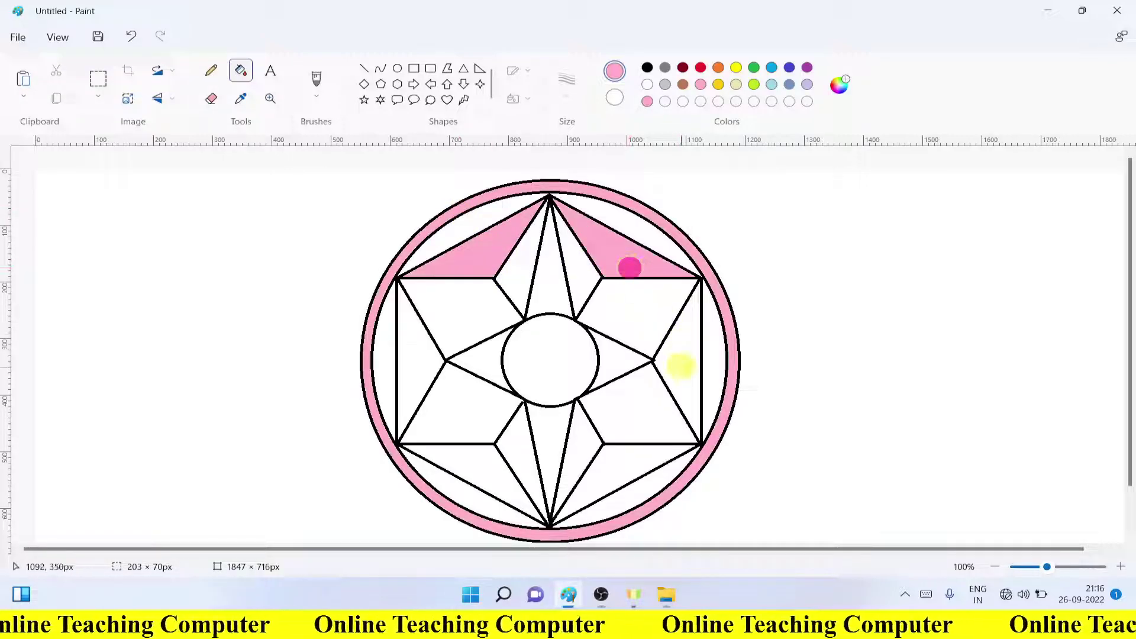
pyautogui.click(681, 367)
pyautogui.click(630, 464)
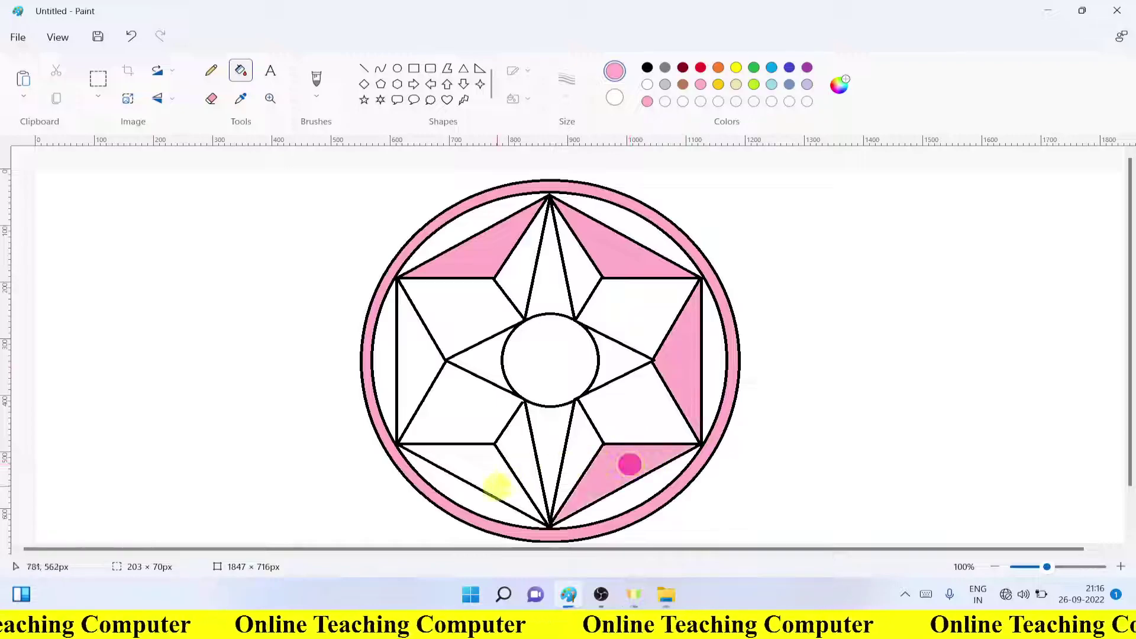
pyautogui.click(486, 474)
pyautogui.click(416, 361)
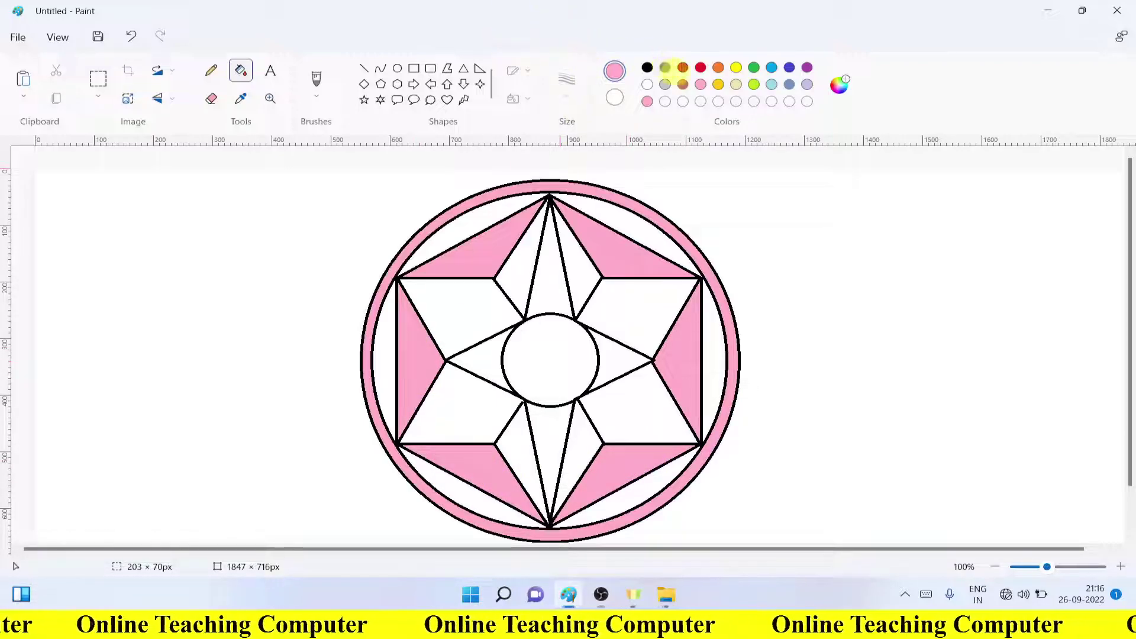
# Fill the six curved segments between the hexagon and the inner ring circle with dark red.
pyautogui.click(683, 67)
pyautogui.click(621, 223)
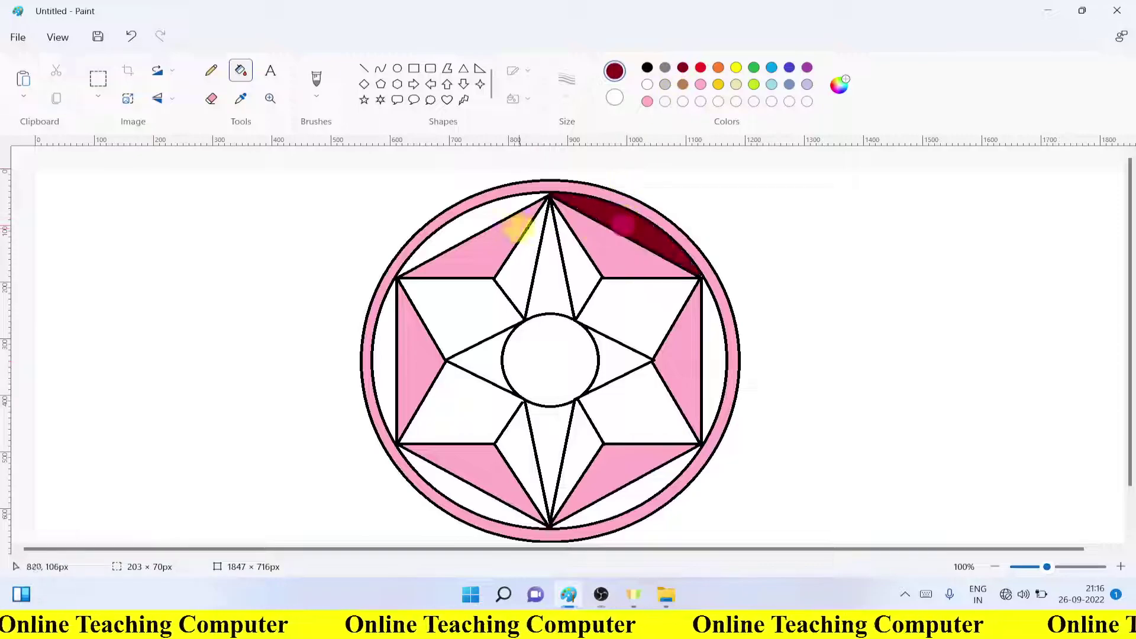
pyautogui.click(475, 223)
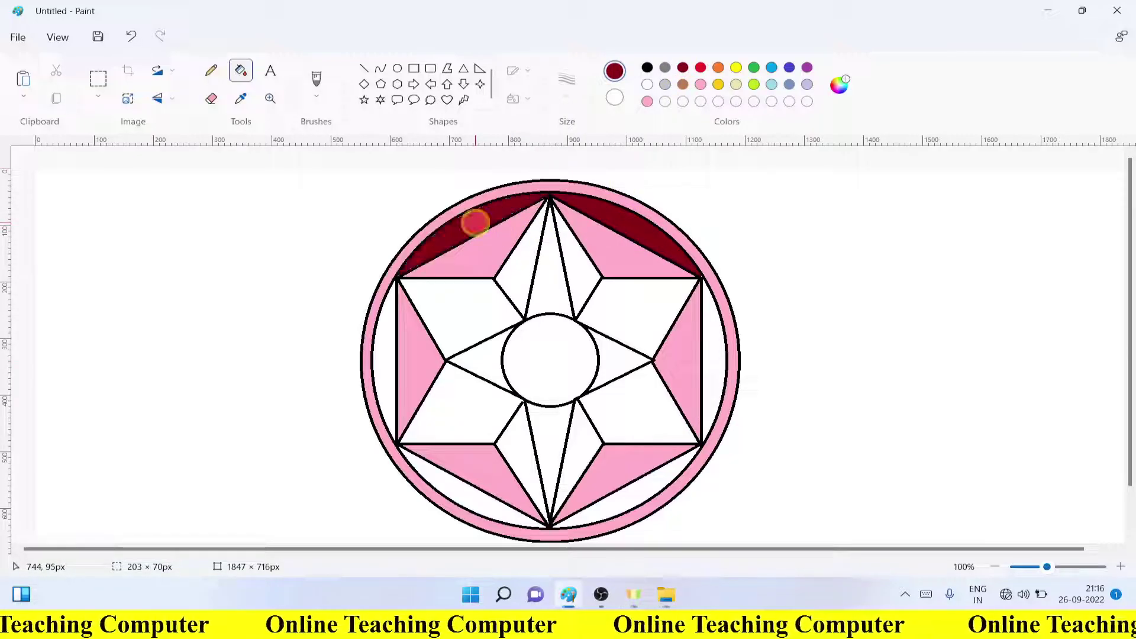
pyautogui.click(390, 341)
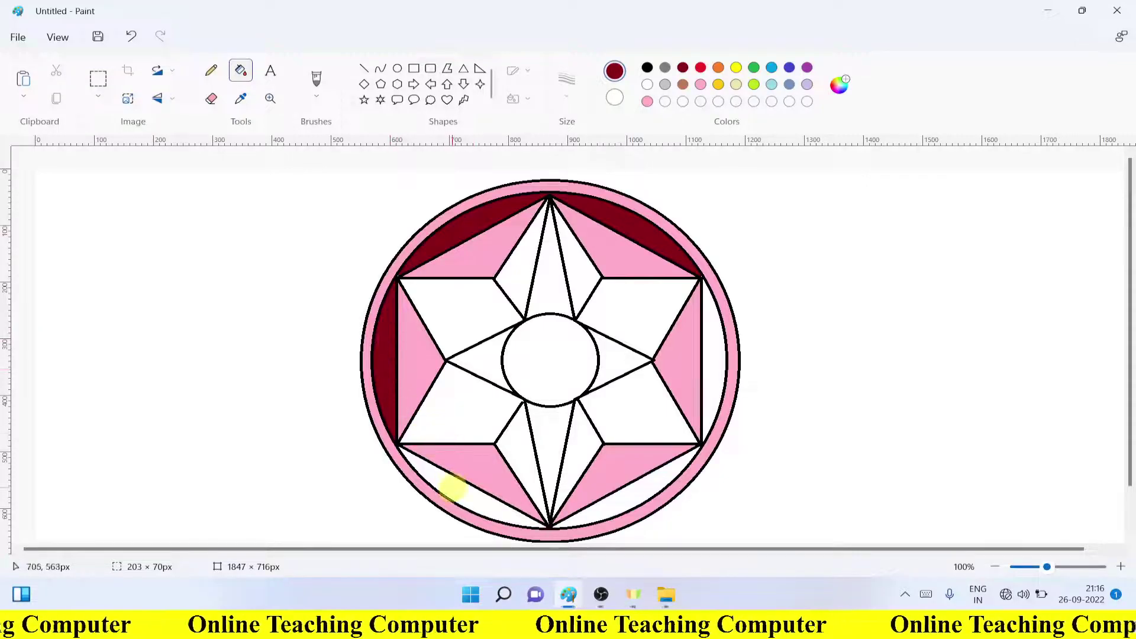
pyautogui.click(453, 489)
pyautogui.click(647, 493)
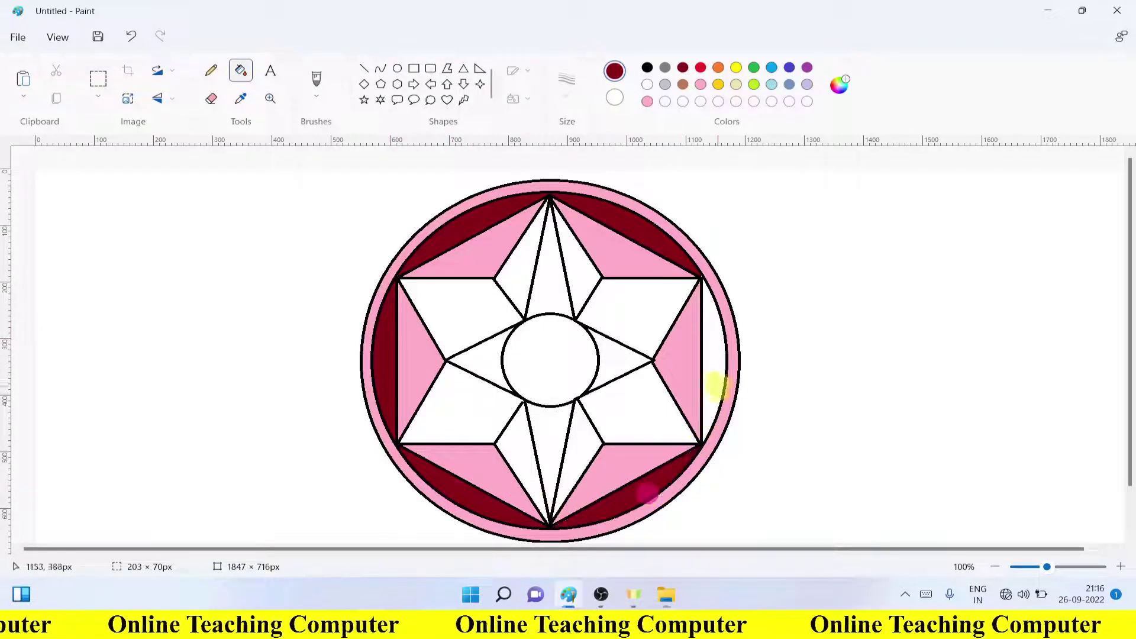
pyautogui.click(718, 374)
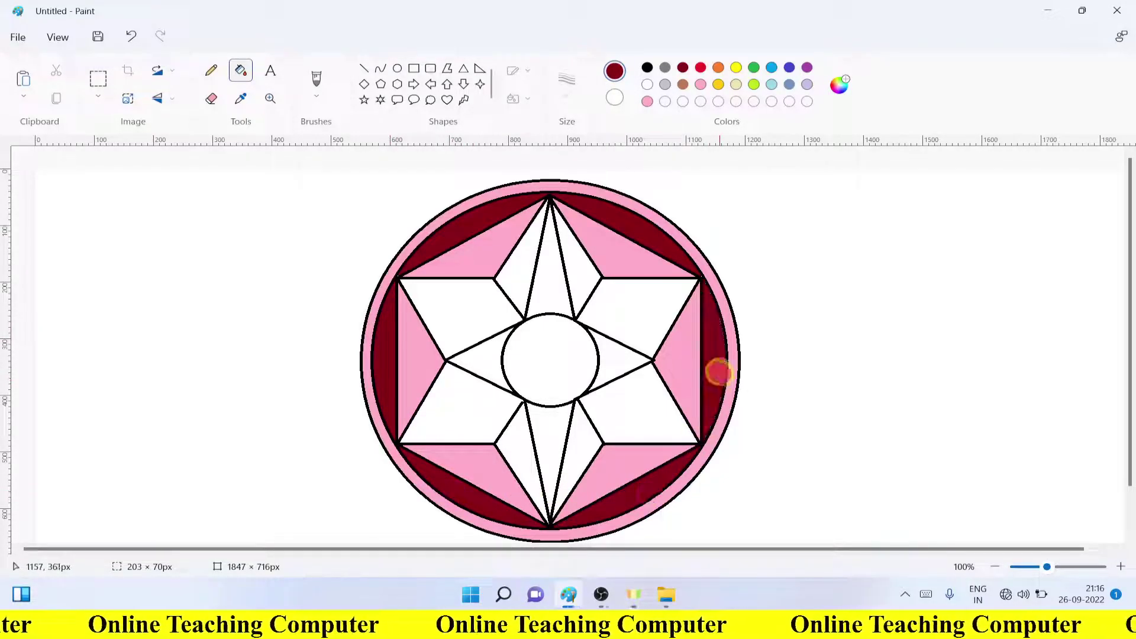
# Mix a darkened pink of RGB 168, 39, 92 and fill the two upper curved segments with it.
pyautogui.click(839, 84)
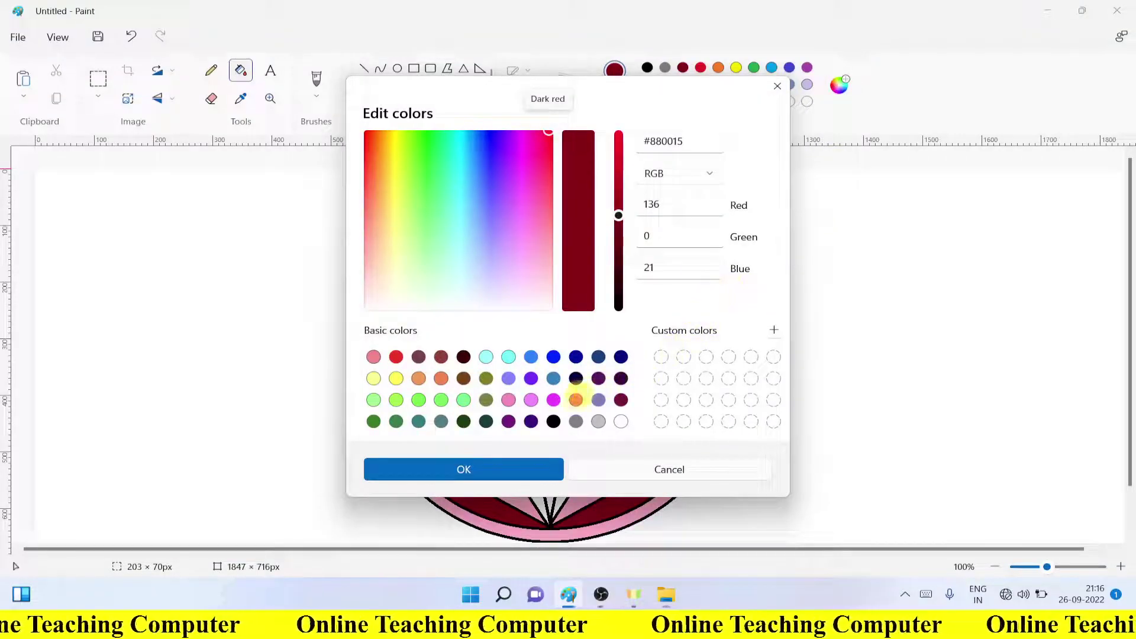
pyautogui.click(576, 400)
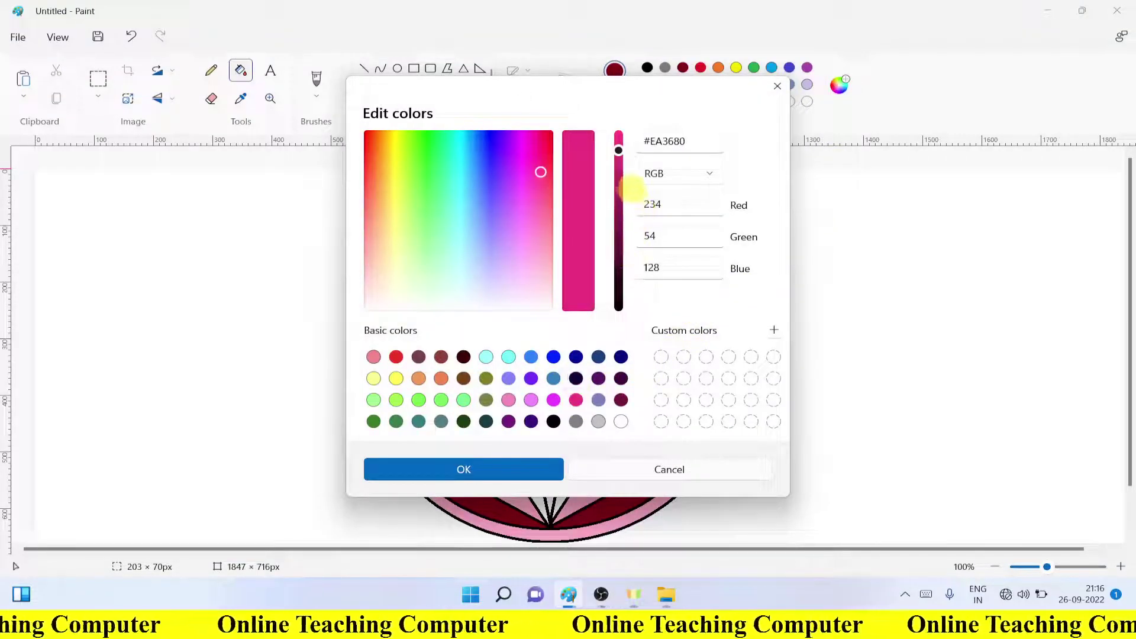
pyautogui.moveTo(619, 150); pyautogui.dragTo(619, 194)
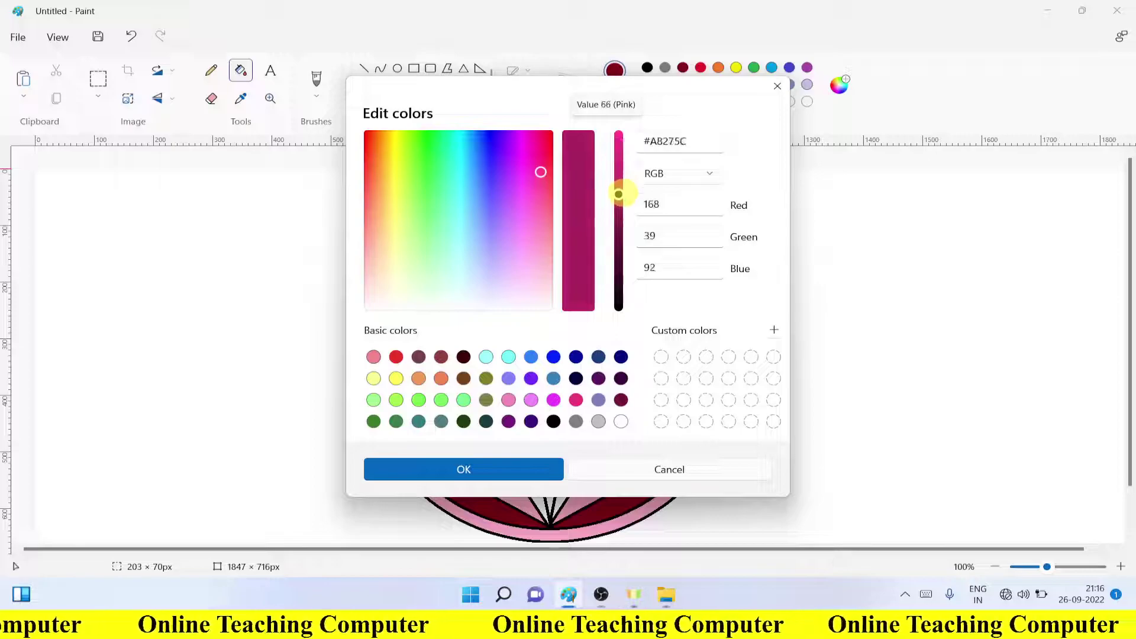
pyautogui.click(493, 465)
pyautogui.click(469, 224)
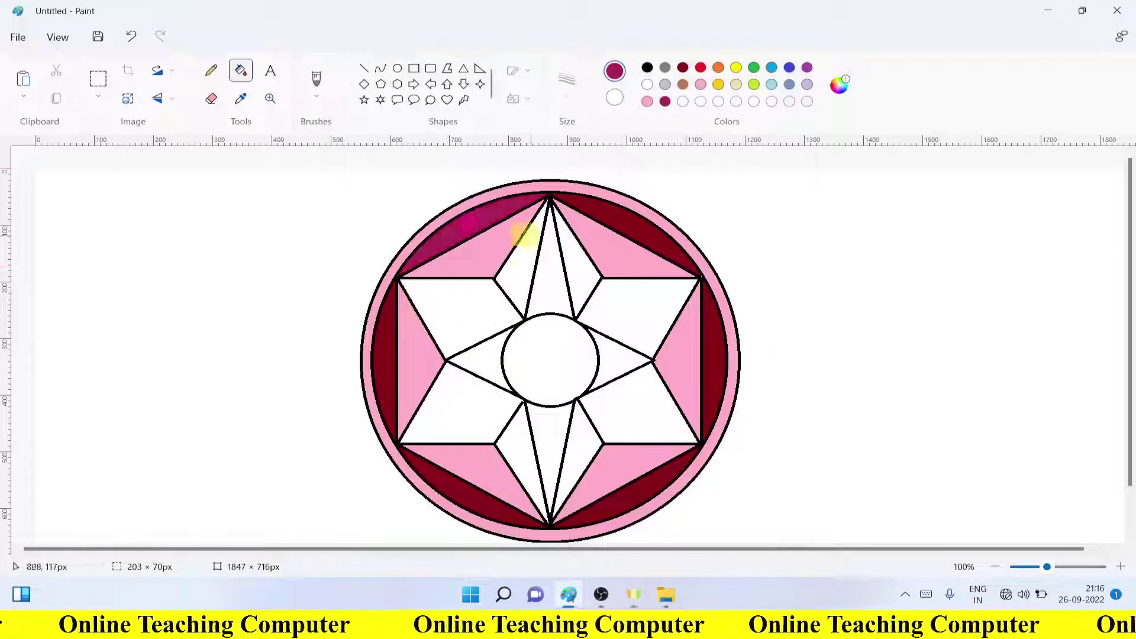
pyautogui.click(623, 220)
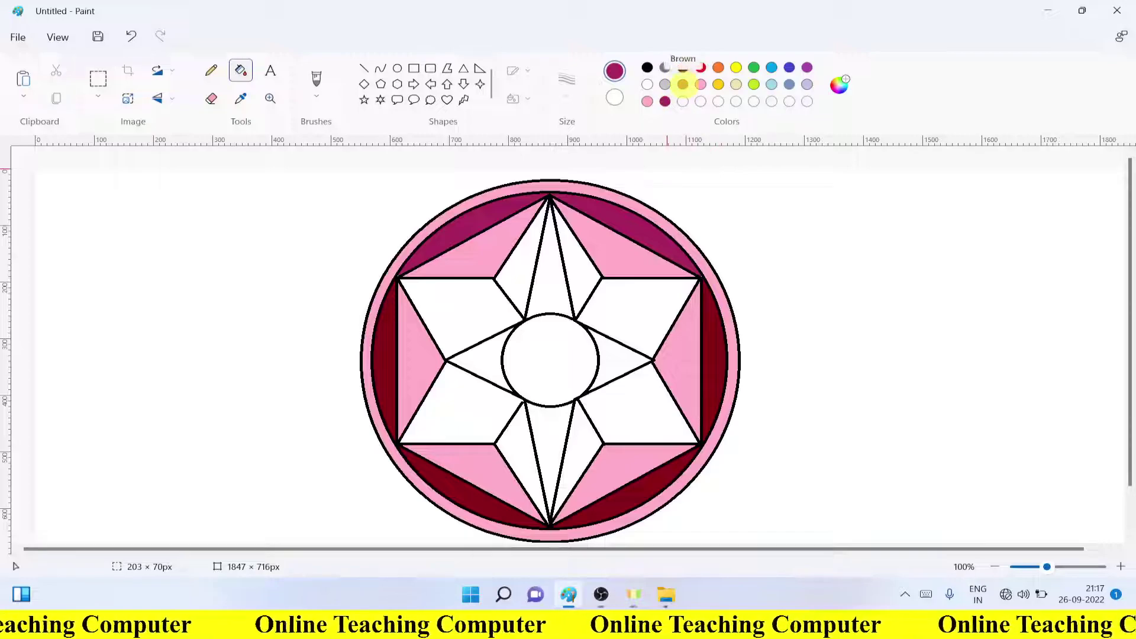
# Refill the two upper curved segments with the palette purple.
pyautogui.click(809, 69)
pyautogui.click(615, 216)
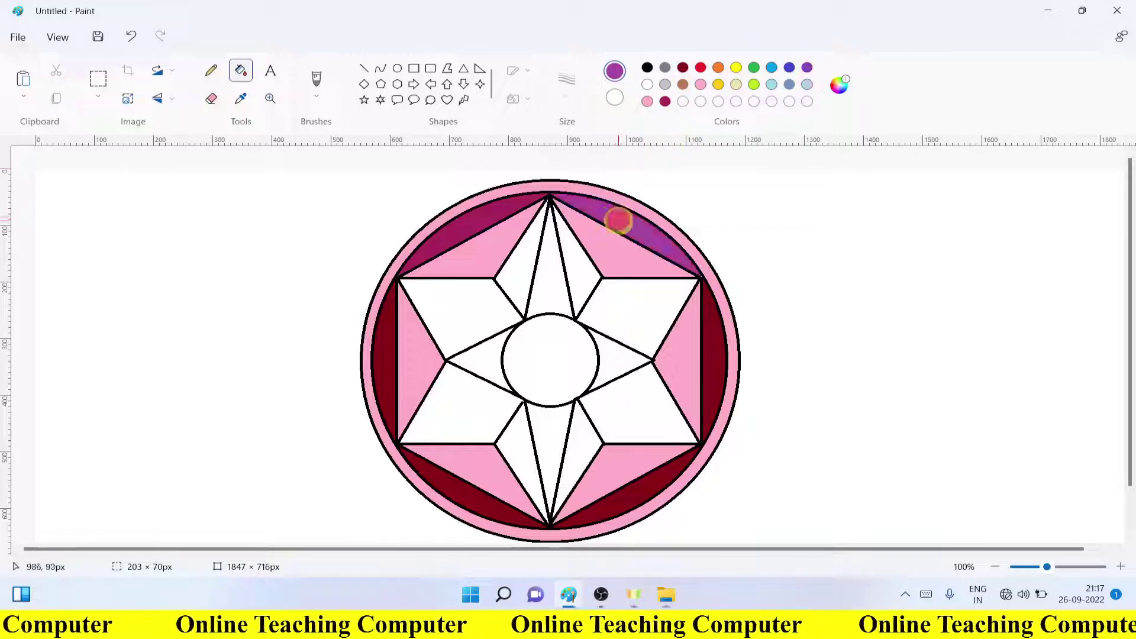
pyautogui.click(479, 226)
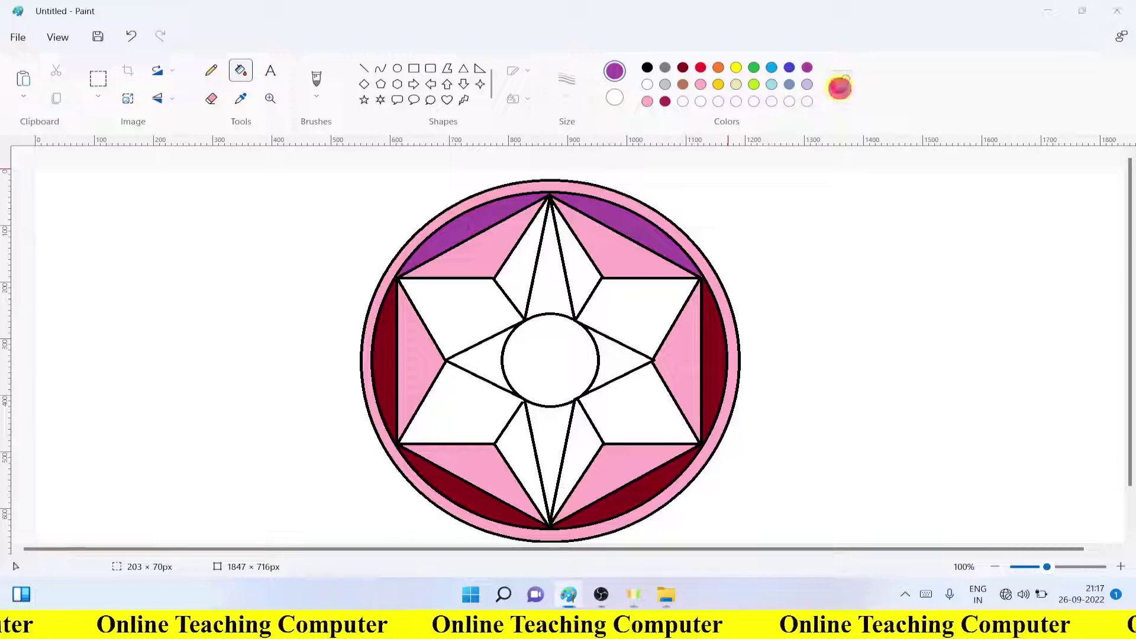
# Darken the purple into a custom deep purple and fill all six curved segments around the hexagon with it.
pyautogui.click(839, 83)
pyautogui.moveTo(618, 197); pyautogui.dragTo(621, 251)
pyautogui.click(520, 470)
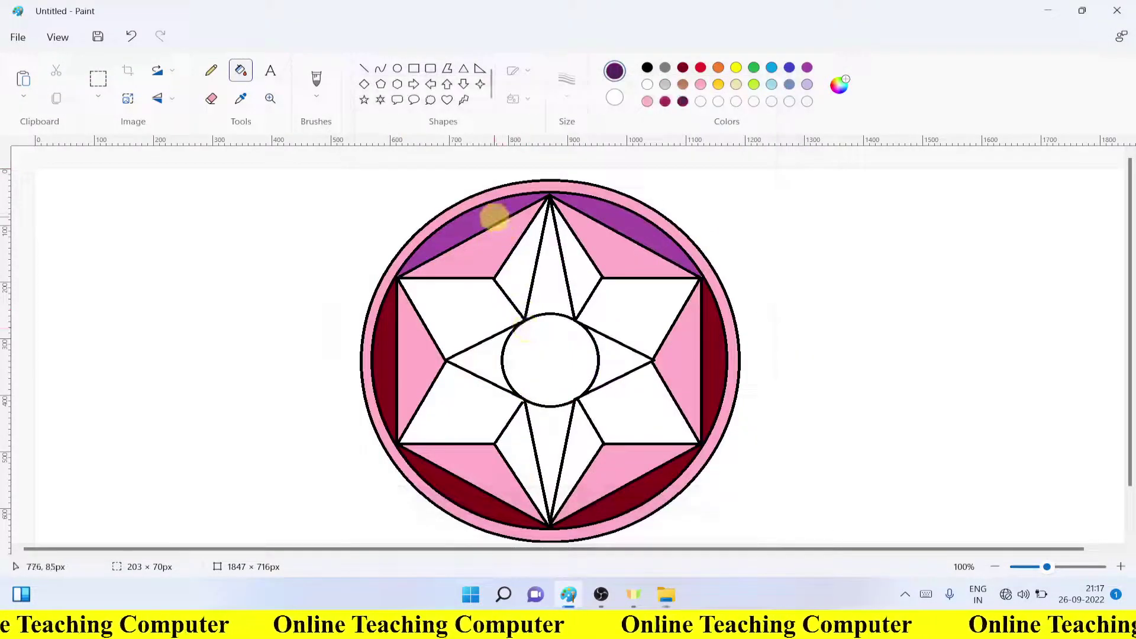
pyautogui.click(493, 216)
pyautogui.click(648, 236)
pyautogui.click(709, 345)
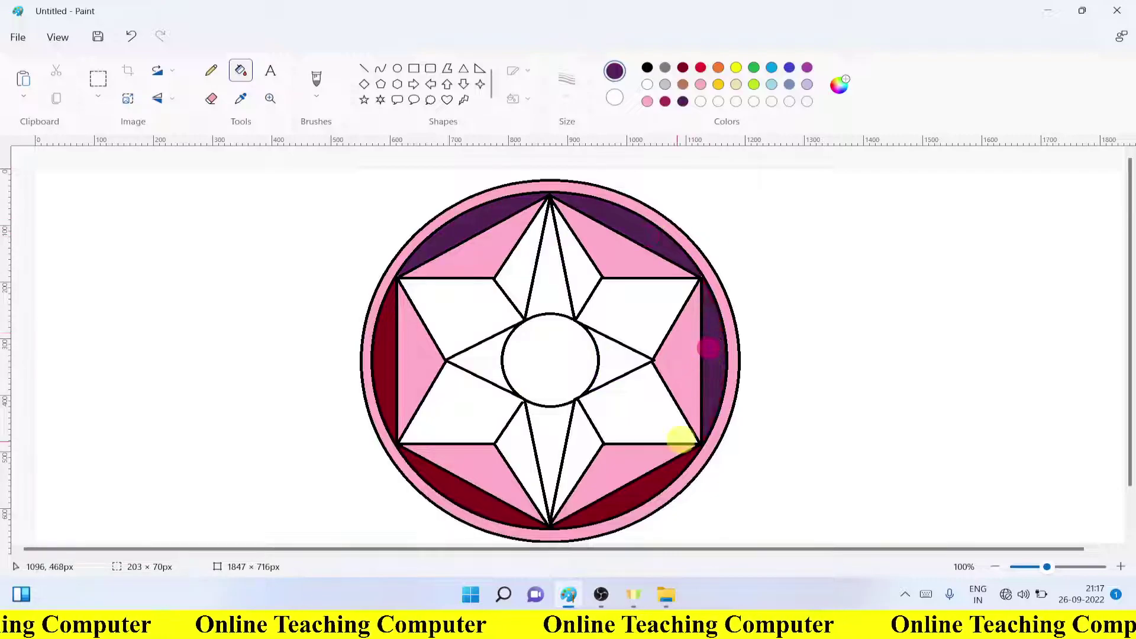
pyautogui.click(634, 487)
pyautogui.click(481, 496)
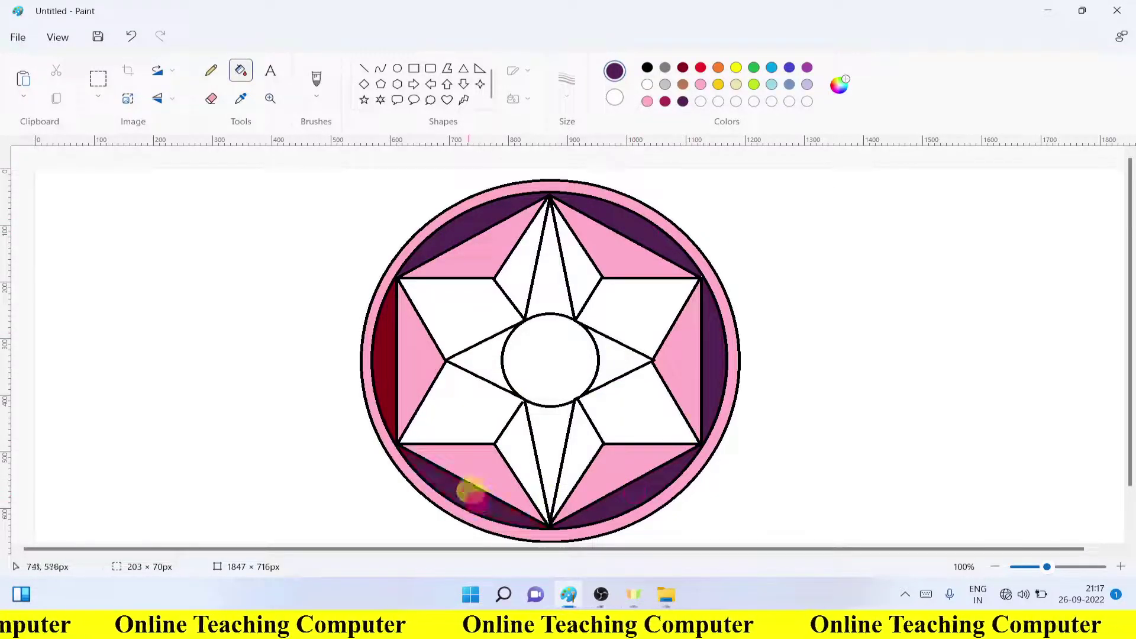
pyautogui.click(388, 367)
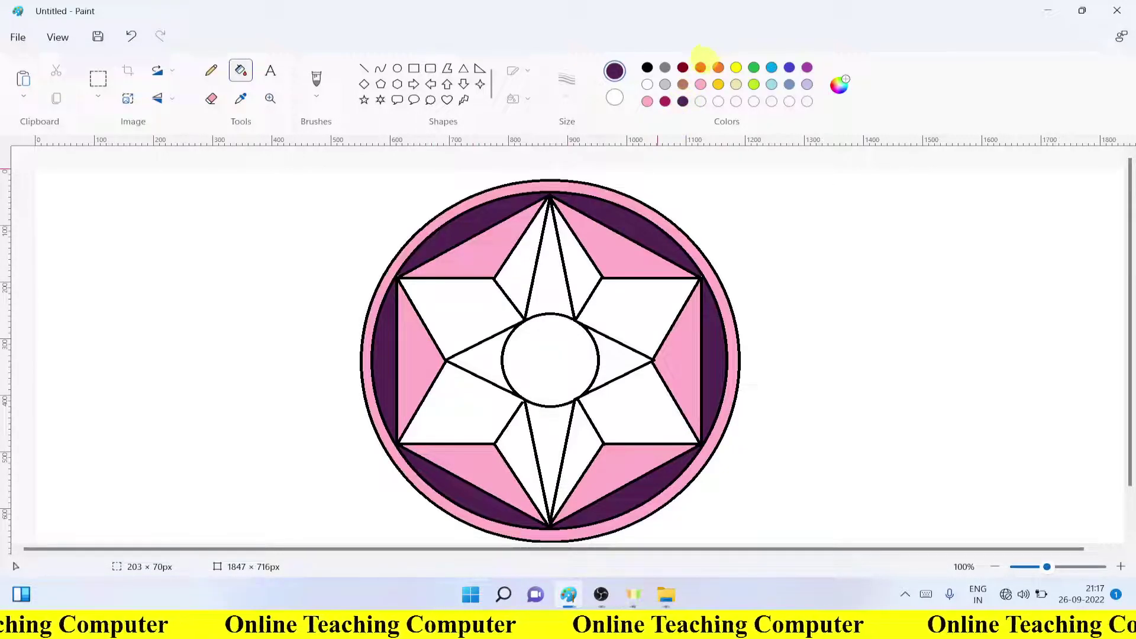
# Fill the central circle with the custom light pink and recolour it black.
pyautogui.click(647, 101)
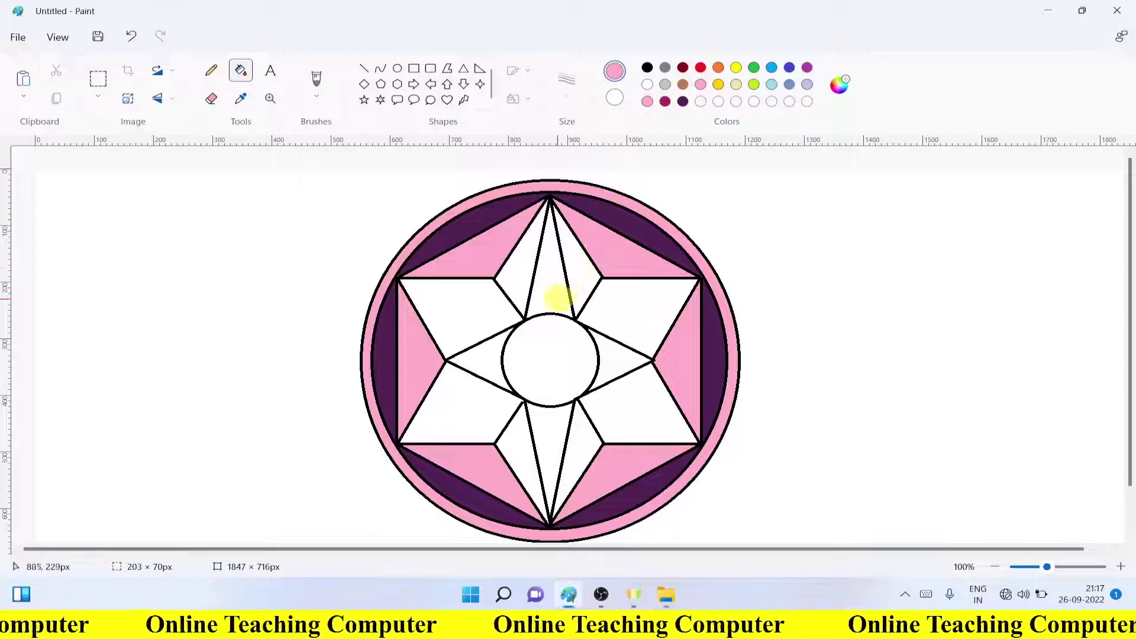
pyautogui.click(553, 353)
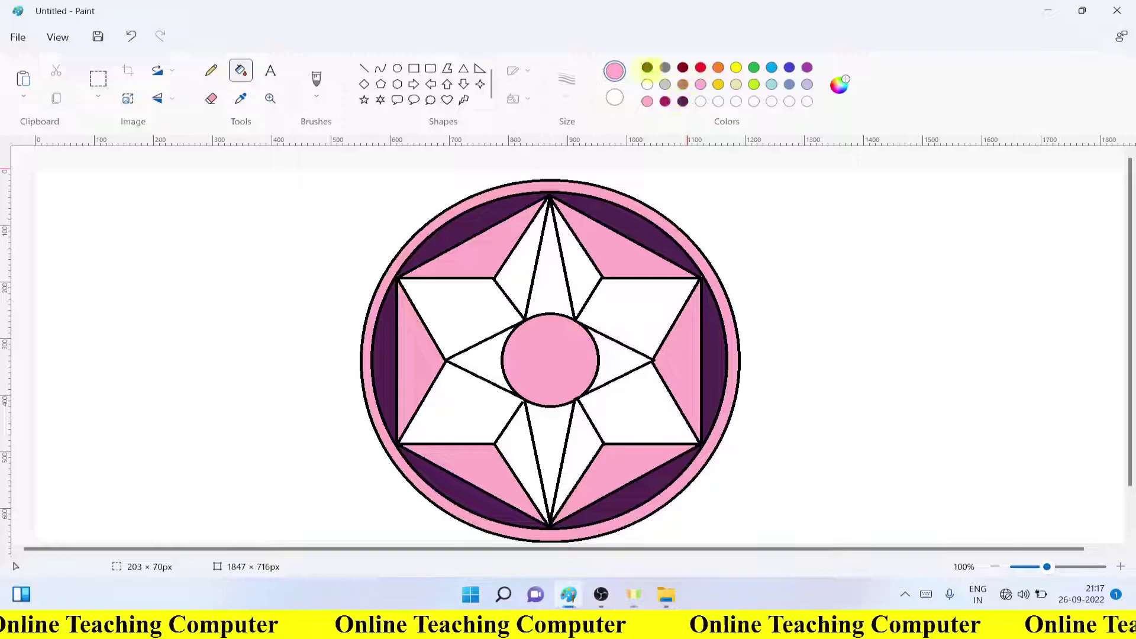
pyautogui.click(548, 371)
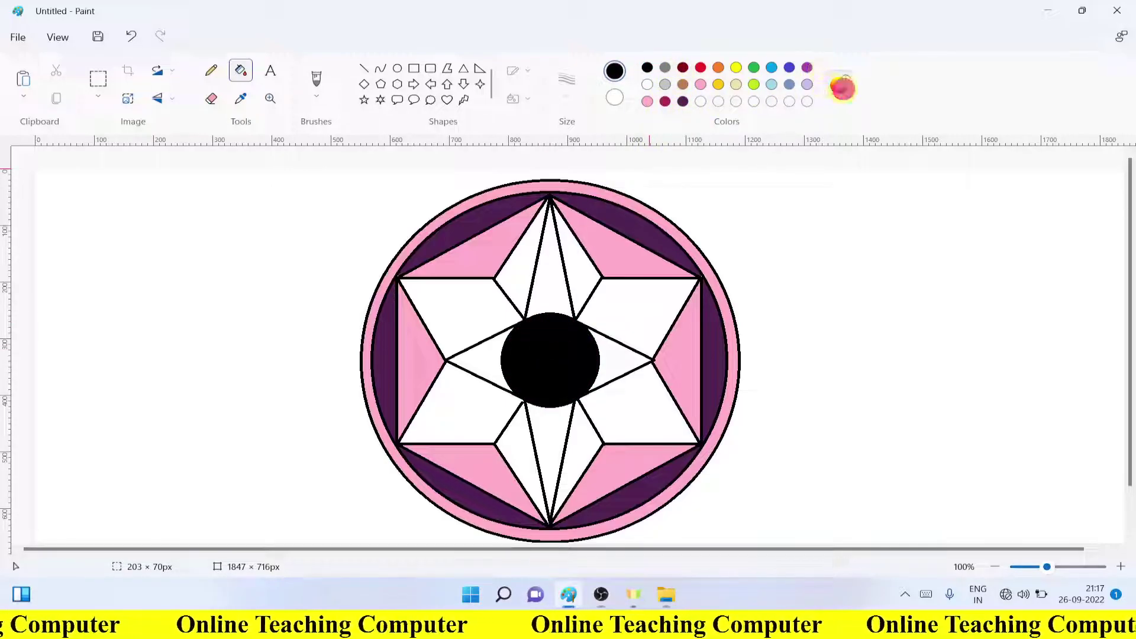
# Choose a muted orange from the basic colors and fill the star's four large side regions and four slim regions beside its vertical spikes.
pyautogui.click(839, 85)
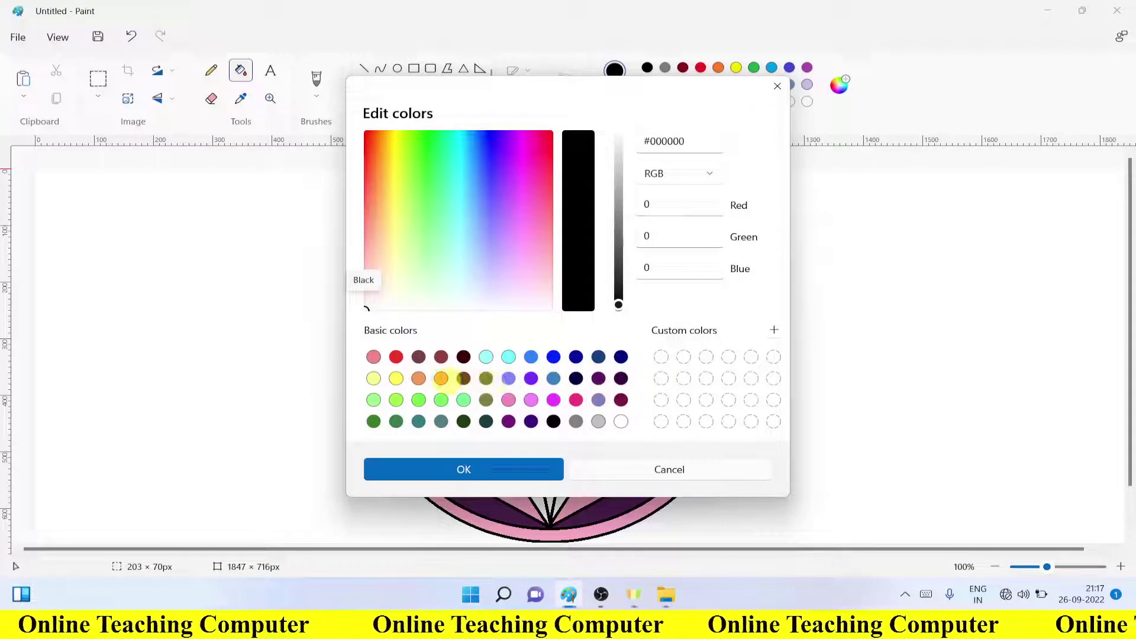
pyautogui.click(441, 378)
pyautogui.click(463, 469)
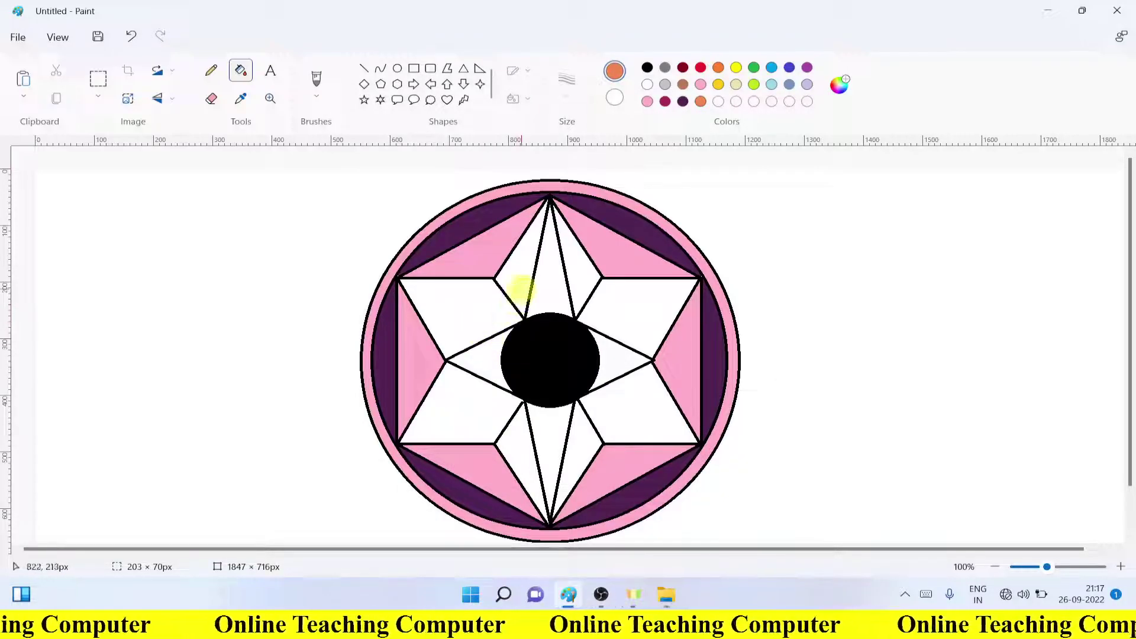
pyautogui.click(520, 292)
pyautogui.click(580, 278)
pyautogui.click(632, 326)
pyautogui.click(628, 410)
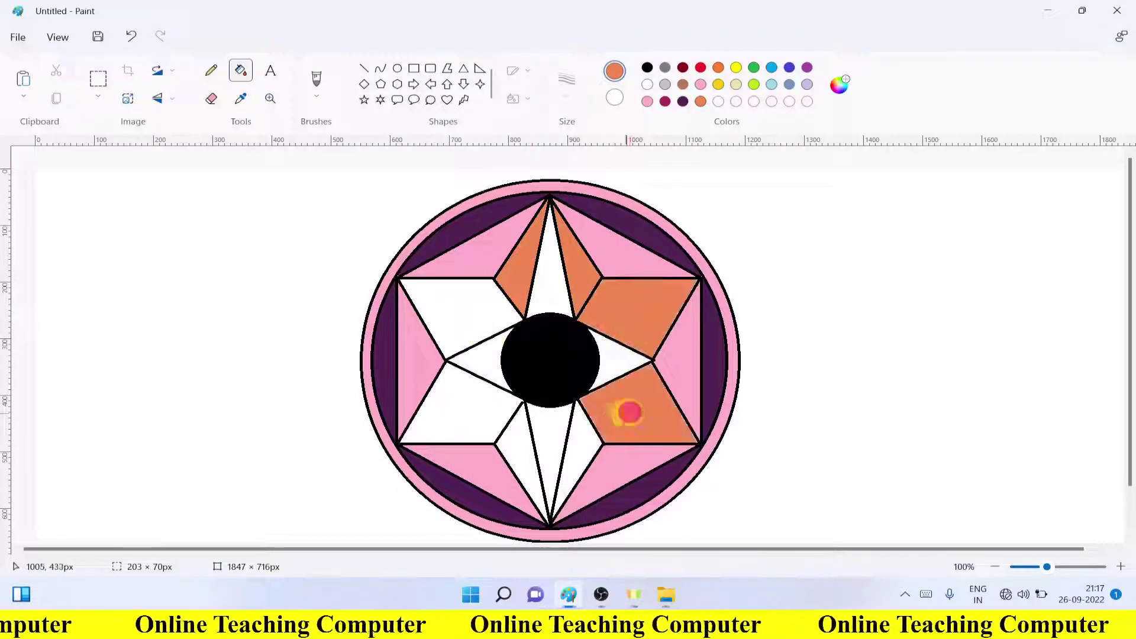
pyautogui.click(576, 449)
pyautogui.click(523, 461)
pyautogui.click(486, 427)
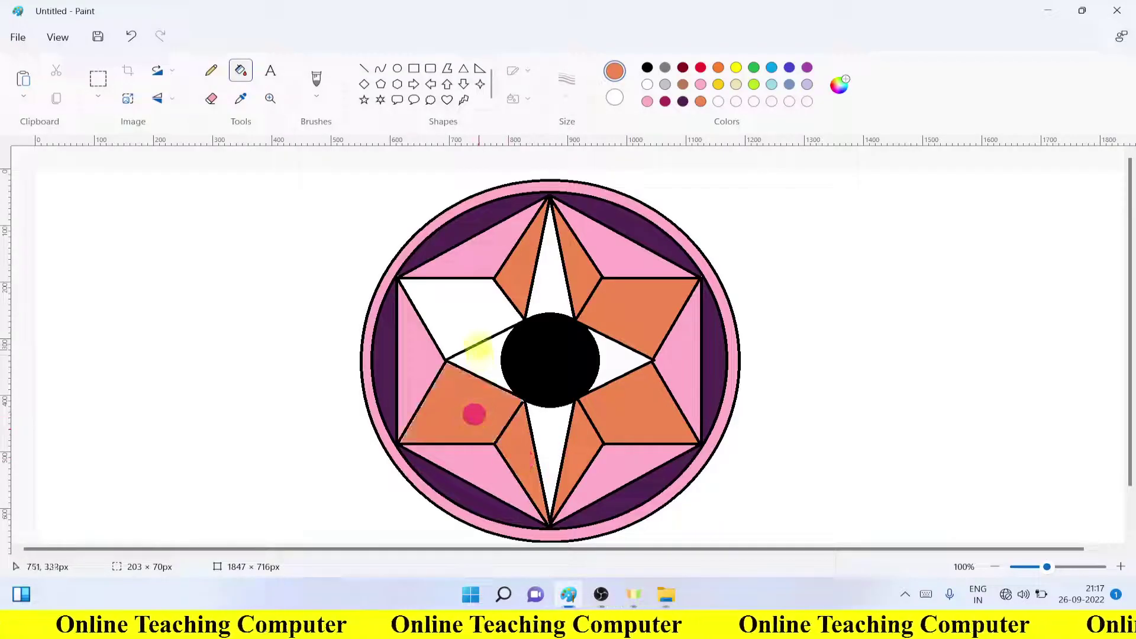
pyautogui.click(477, 322)
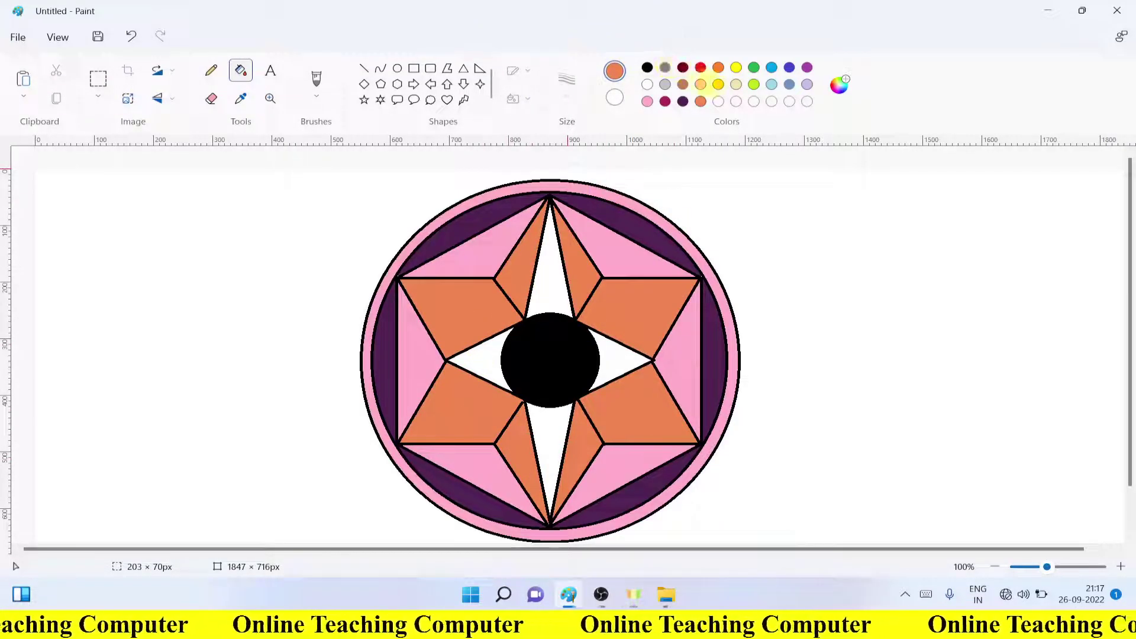
# Fill the narrow vertical spikes above and below the black central circle with the palette indigo.
pyautogui.click(789, 68)
pyautogui.click(553, 293)
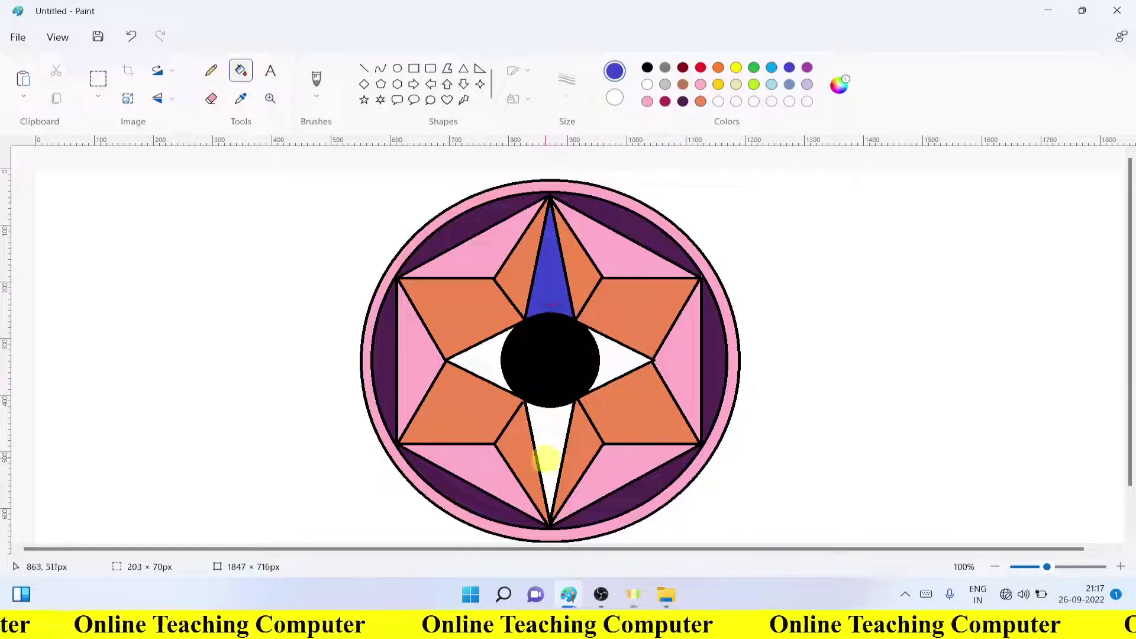
pyautogui.click(546, 459)
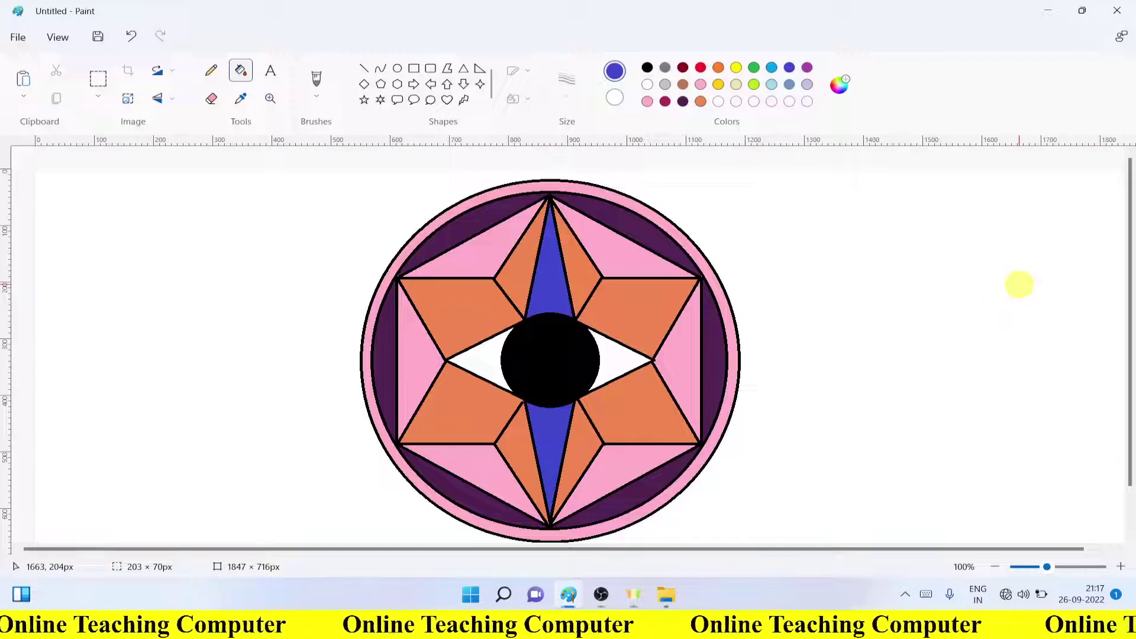